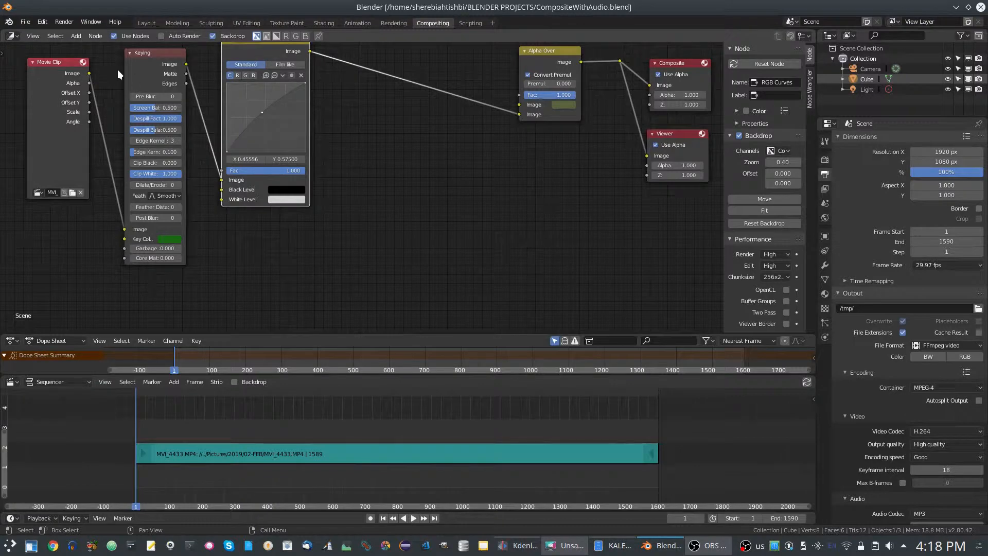
Step: Rearrange the compositor node layout, placing the Keying node lower beside the Movie Clip node
left_click_drag(152, 54, 156, 89)
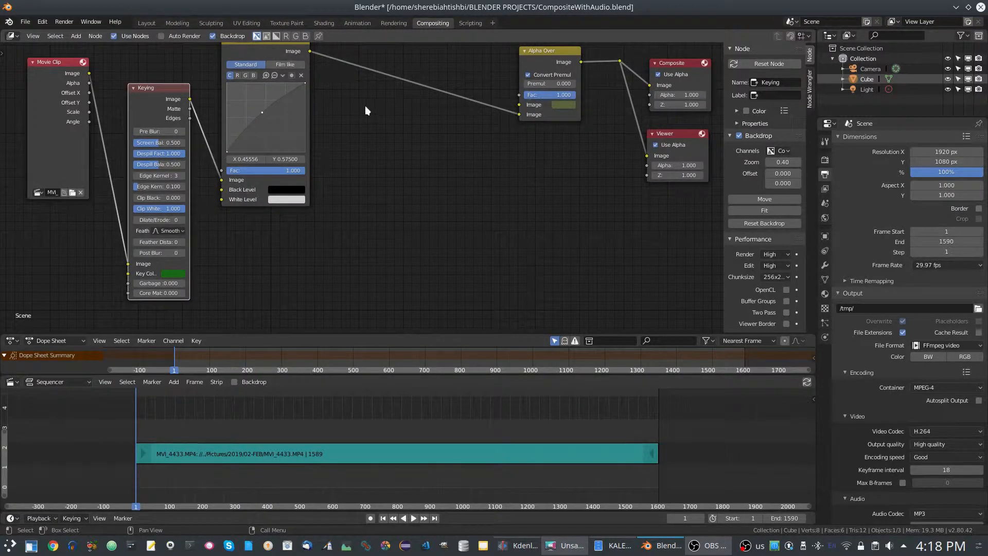
scroll(413, 209, "up", 2)
scroll(413, 209, "down", 10)
left_click_drag(306, 110, 360, 154)
left_click_drag(464, 114, 608, 120)
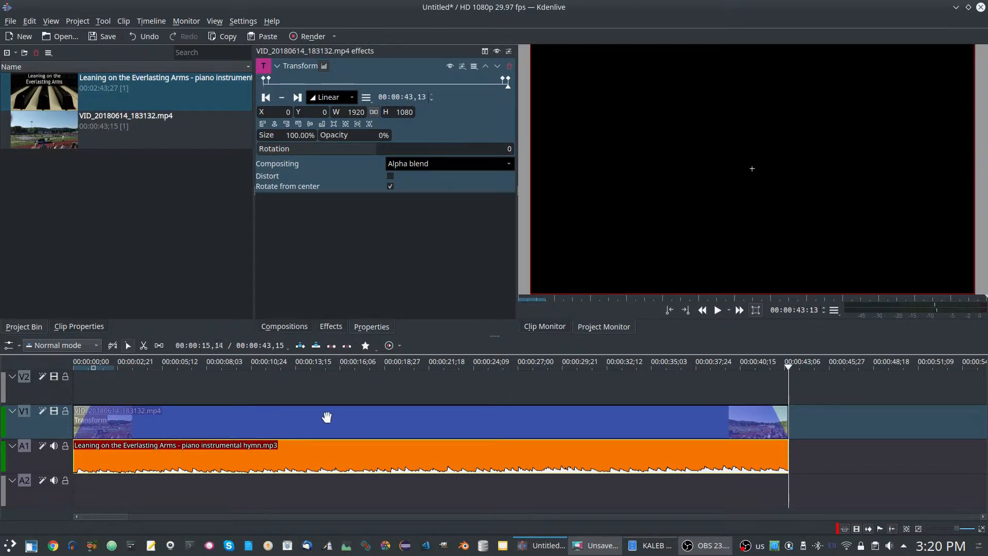
Step: In Kdenlive, inspect the effects applied to the video and hymn audio clips and the list of available effects
left_click(134, 133)
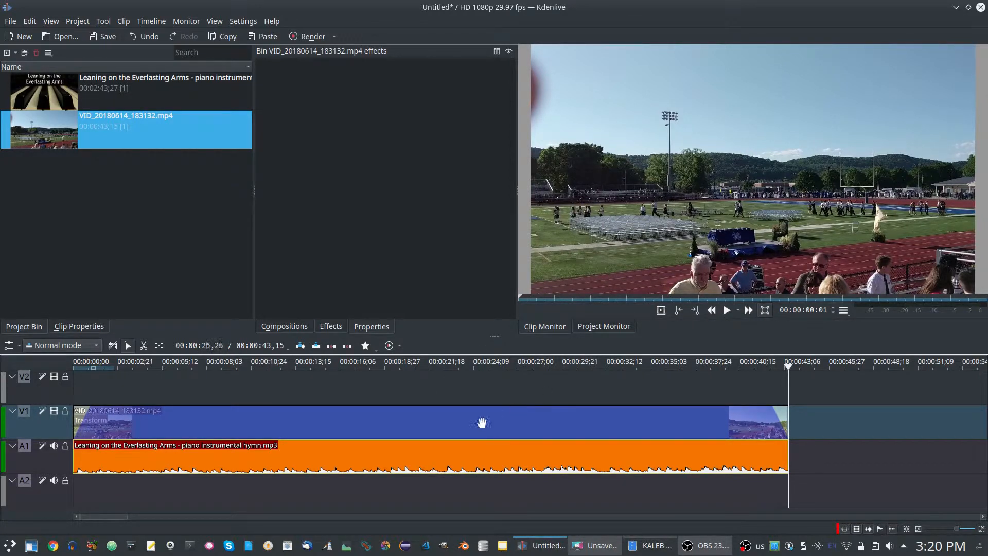
left_click(368, 456)
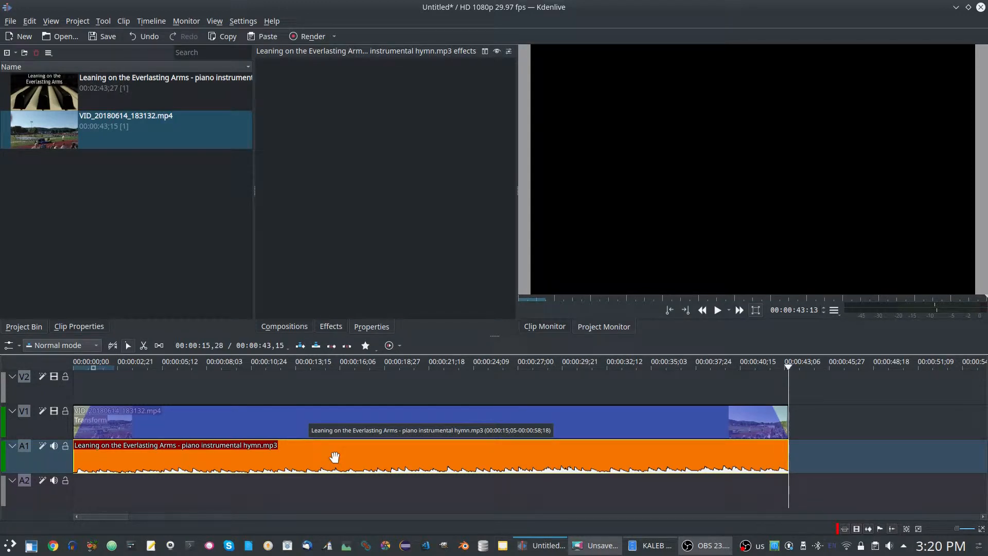
left_click(348, 423)
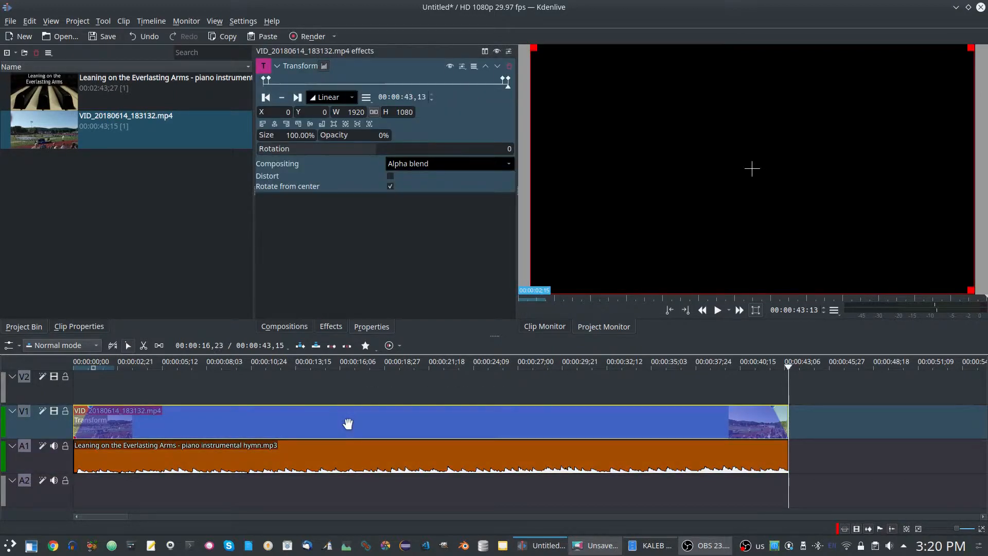
left_click(358, 458)
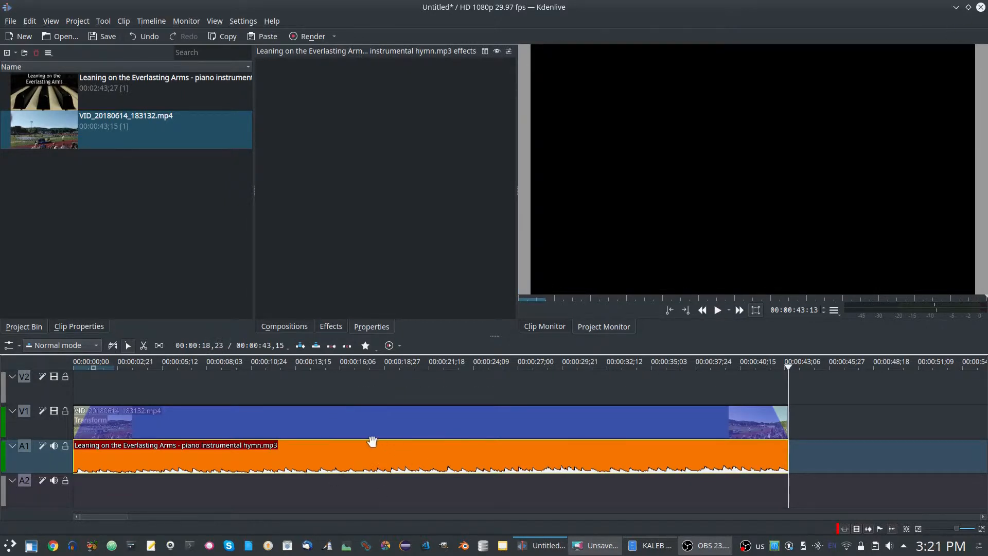
left_click(348, 422)
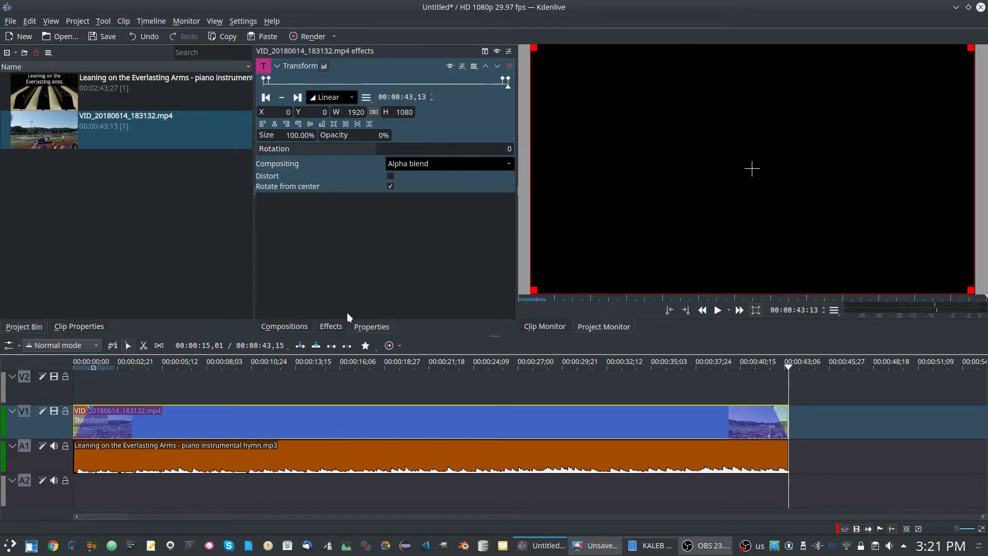
left_click(332, 328)
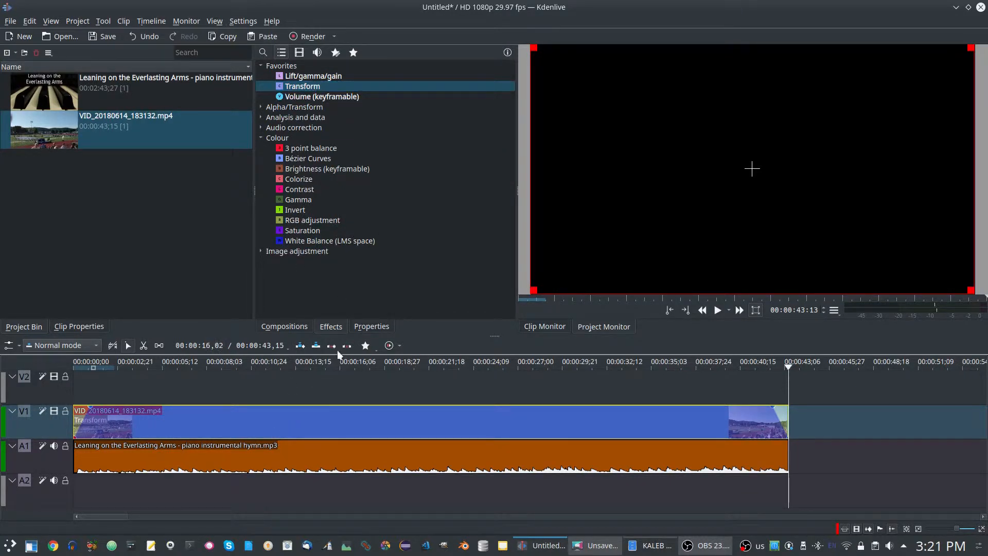
left_click(381, 325)
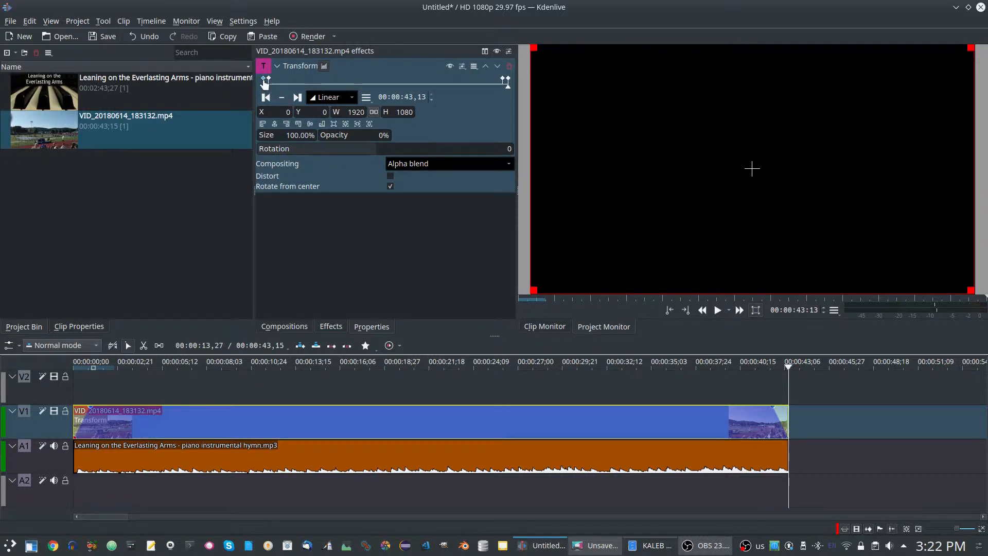
Step: Examine the opacity of the video's two opening Transform keyframes, at 0 and 1 second, by scrubbing between them
left_click(264, 82)
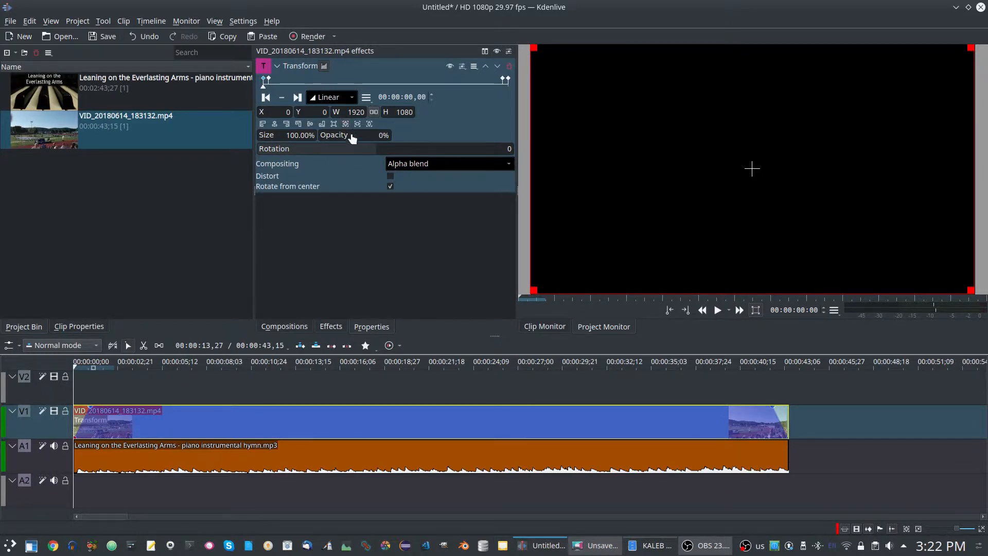
left_click(377, 135)
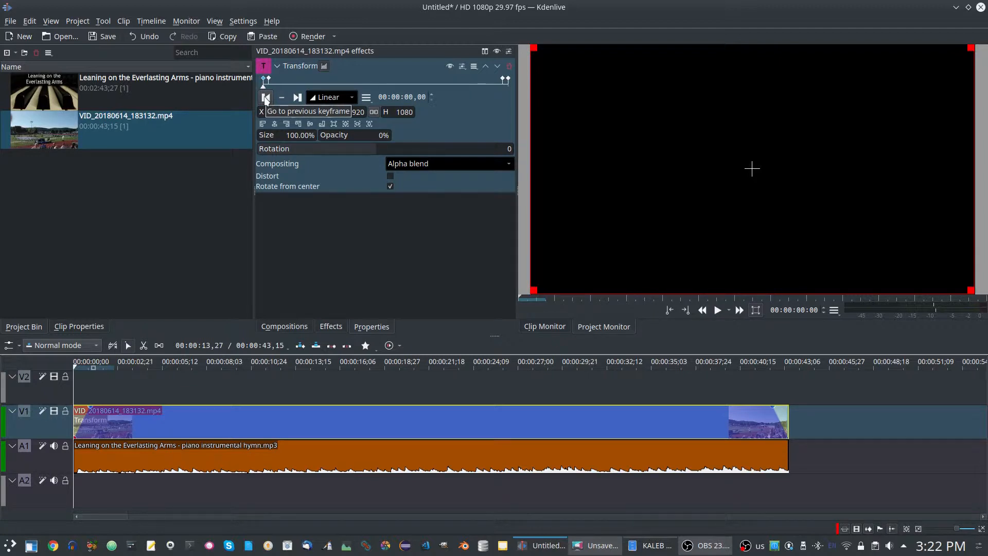
left_click(299, 98)
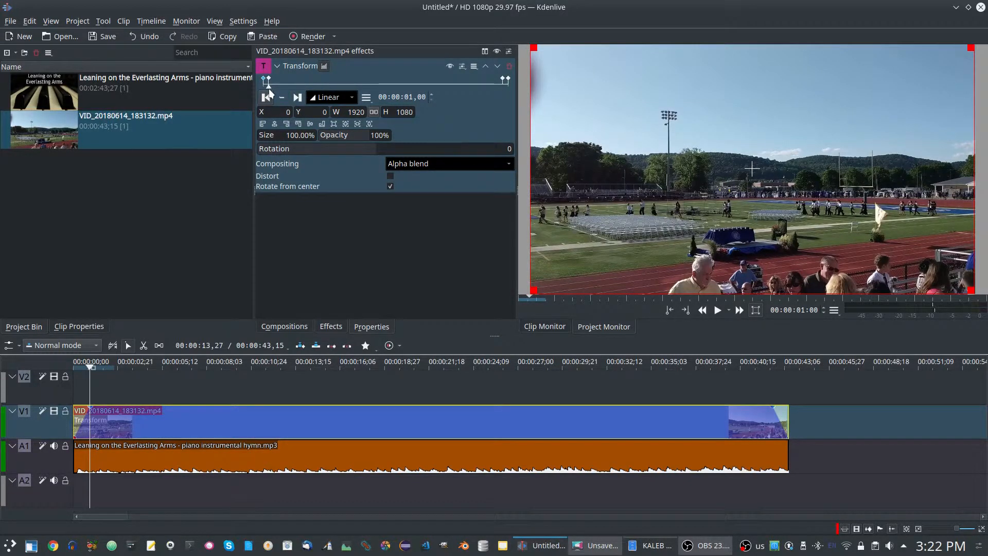
left_click_drag(270, 91, 263, 91)
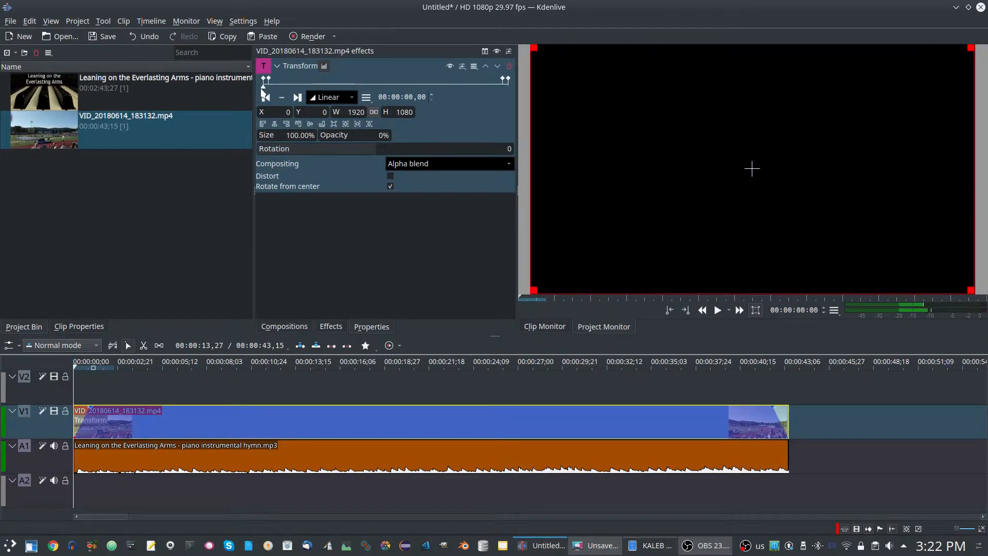
left_click_drag(263, 91, 270, 91)
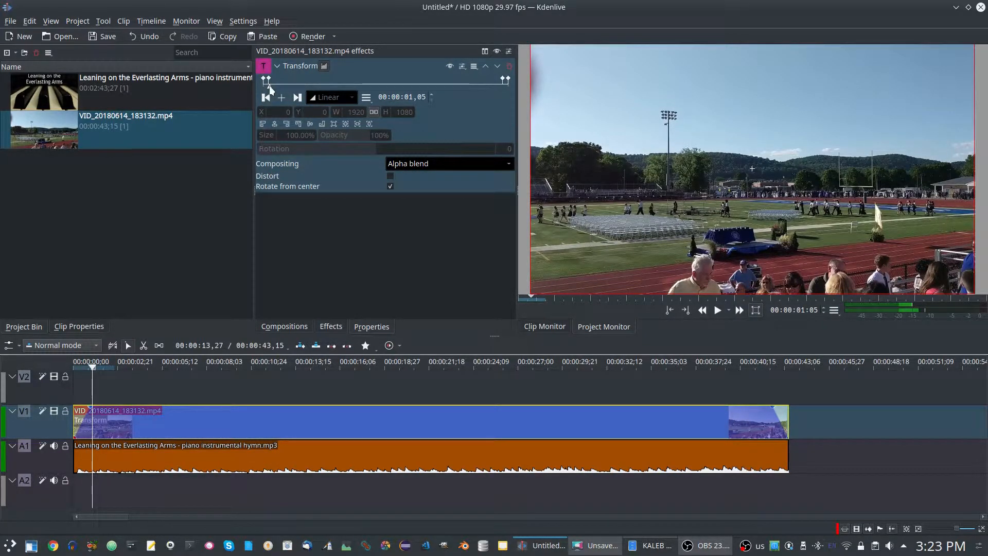
left_click_drag(270, 90, 264, 89)
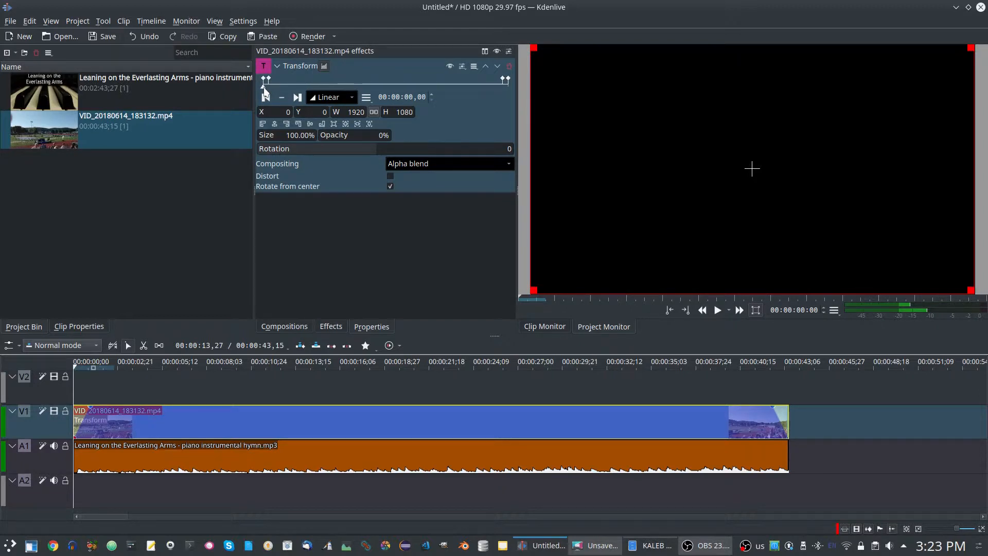
left_click(265, 87)
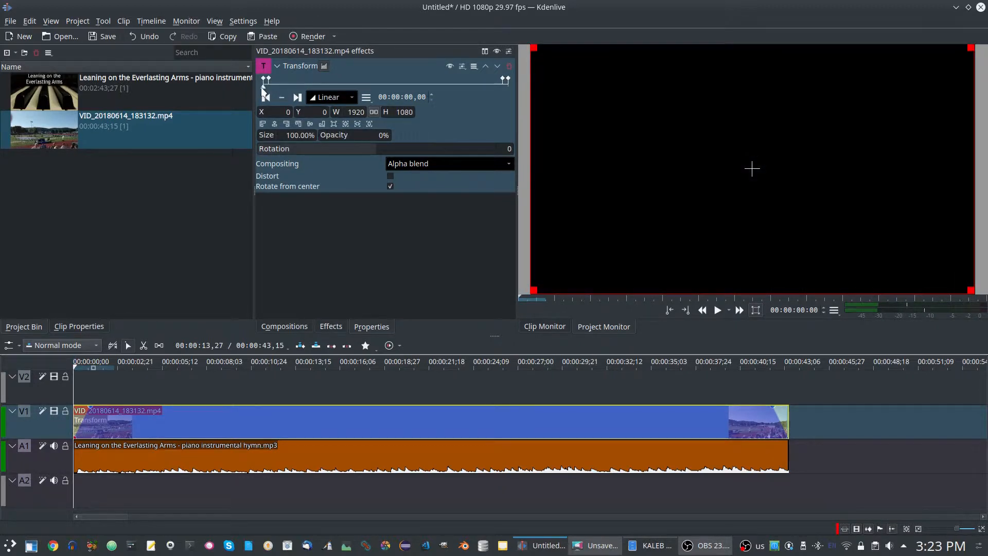
Step: Check the opacity of the two closing Transform keyframes at 00:00:42,13 and 00:00:43,13
left_click_drag(265, 88, 481, 100)
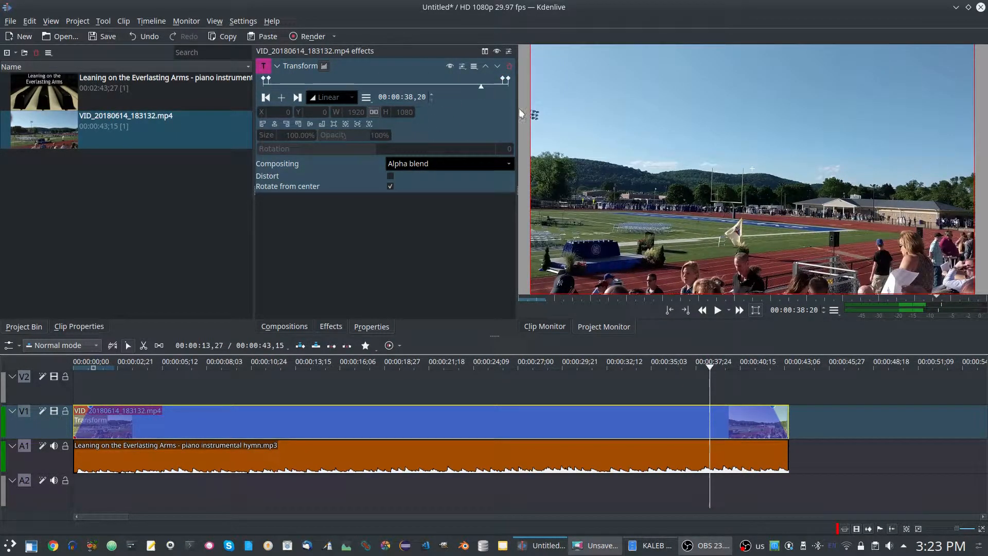
left_click(503, 80)
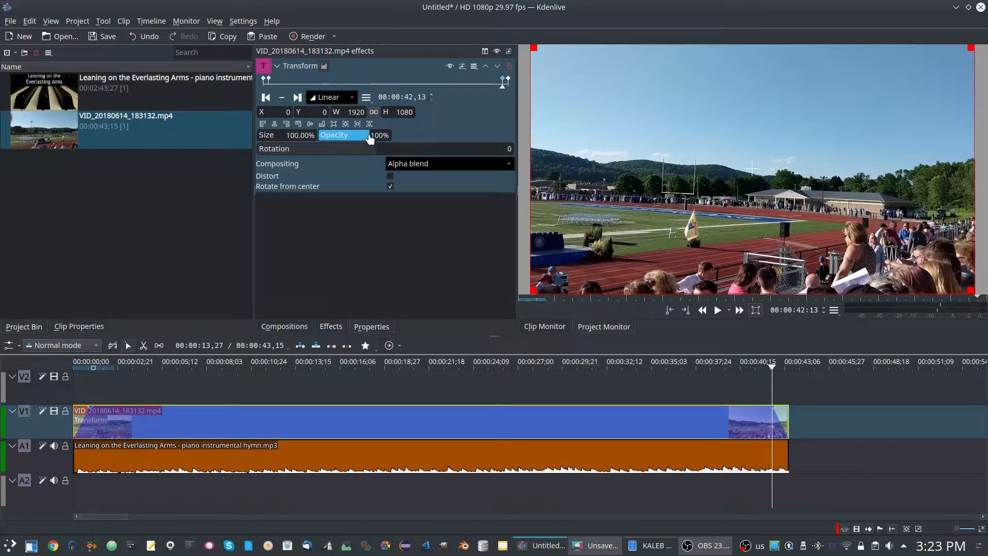
left_click(509, 81)
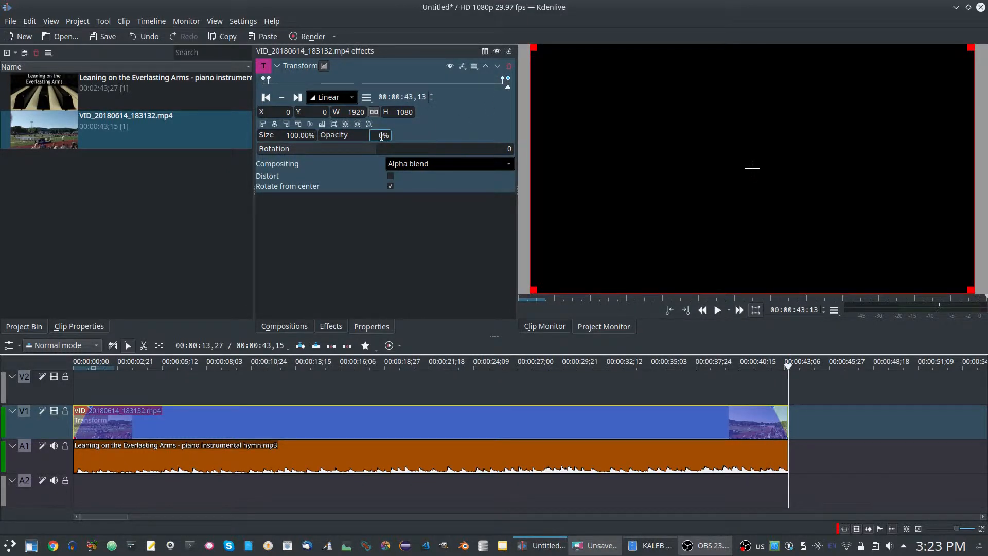
mouse_move(507, 87)
left_mouse_down()
mouse_move(496, 88)
mouse_move(508, 88)
left_mouse_up()
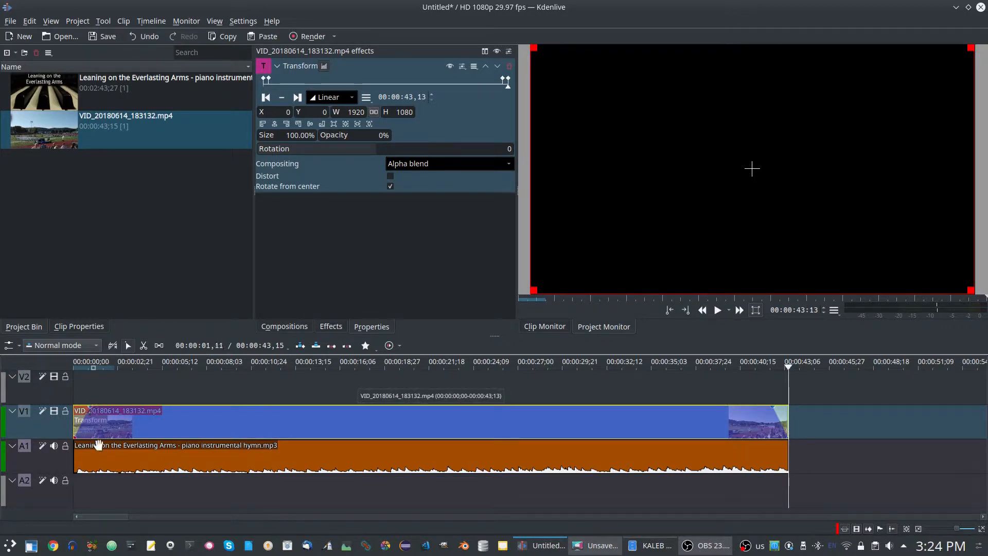
Step: Increase the height of track V1, reduce the height of track V2 and magnify the timeline around the video's opening fade
left_click(91, 410)
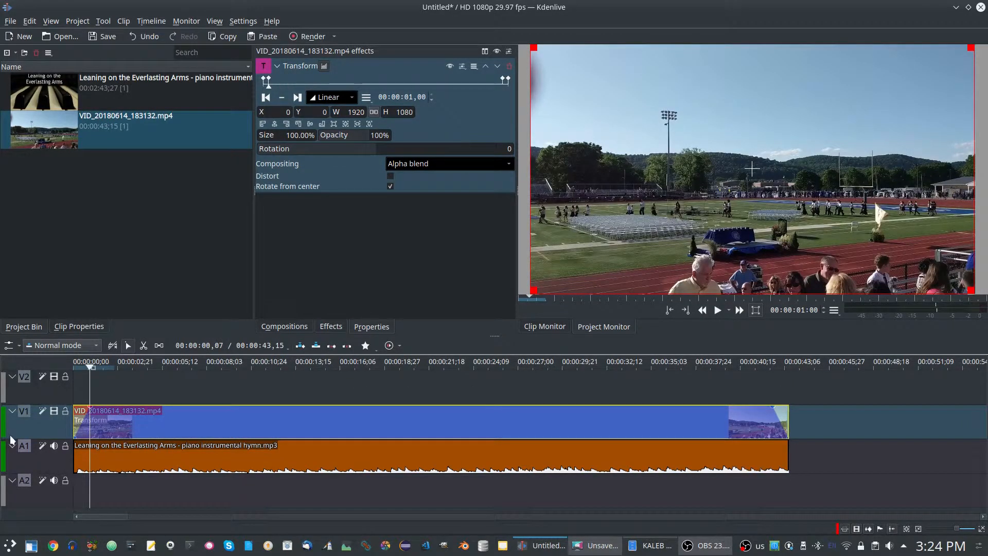
left_click_drag(10, 438, 4, 497)
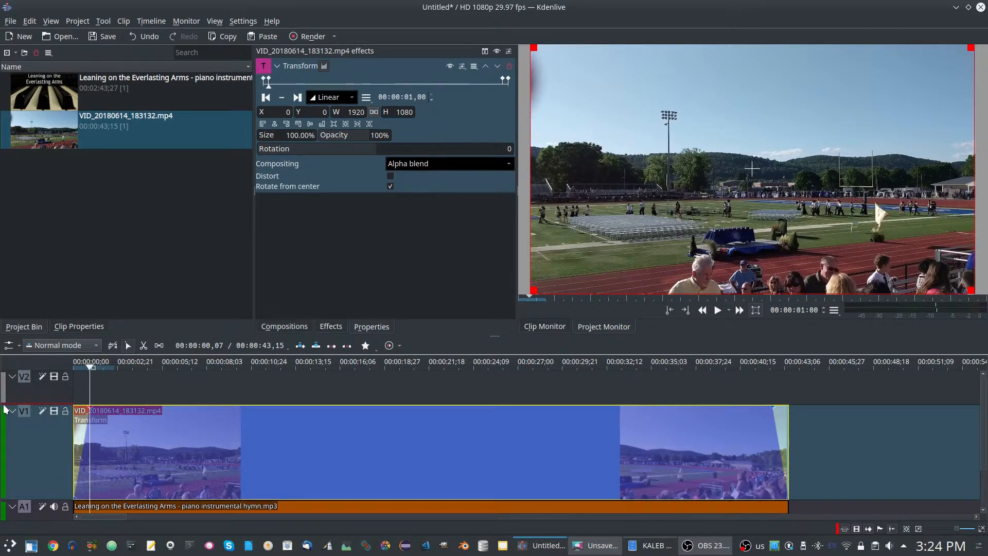
left_click_drag(6, 405, 12, 383)
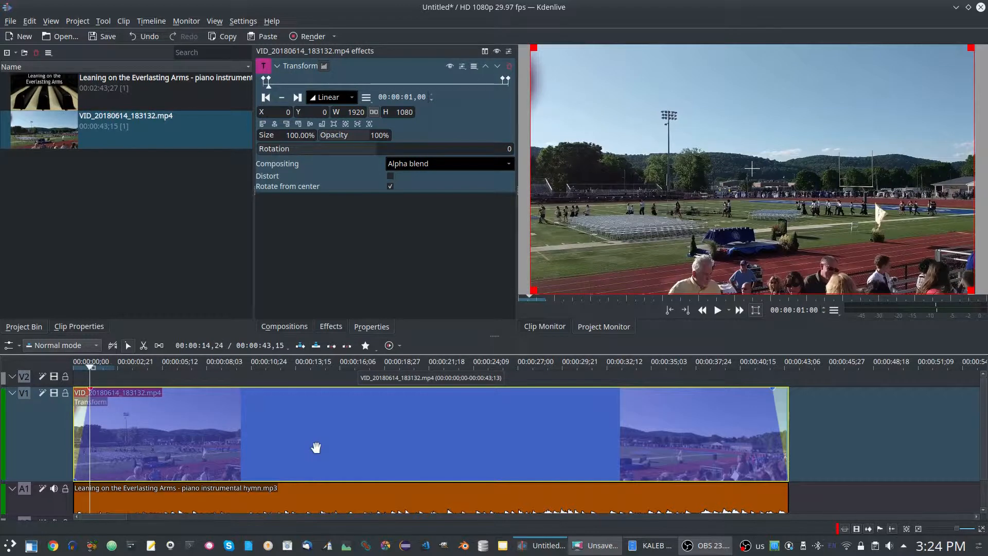
scroll(322, 449, "up", 5)
scroll(326, 449, "up", 1)
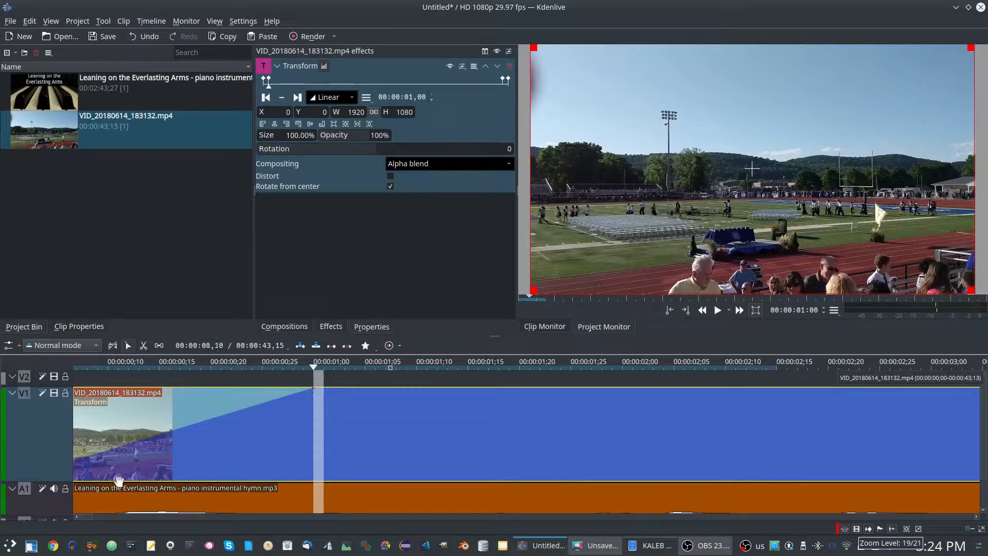
Step: Inspect the fade-in curve on the video clip, stepping and scrubbing between the Transform keyframes at 0 and 1 second
left_click(266, 97)
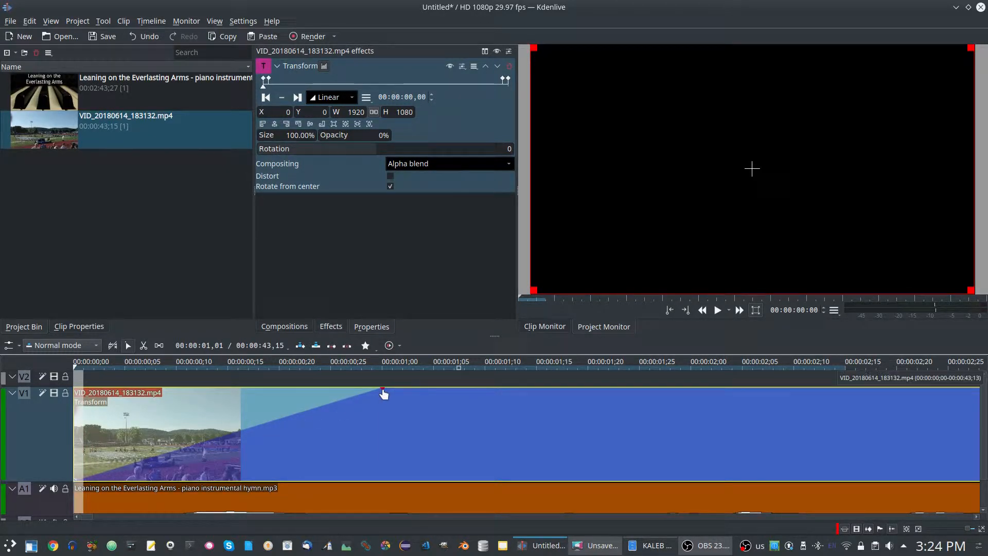
mouse_move(384, 393)
left_mouse_down()
mouse_move(383, 437)
mouse_move(384, 379)
mouse_move(382, 433)
mouse_move(378, 388)
left_mouse_up()
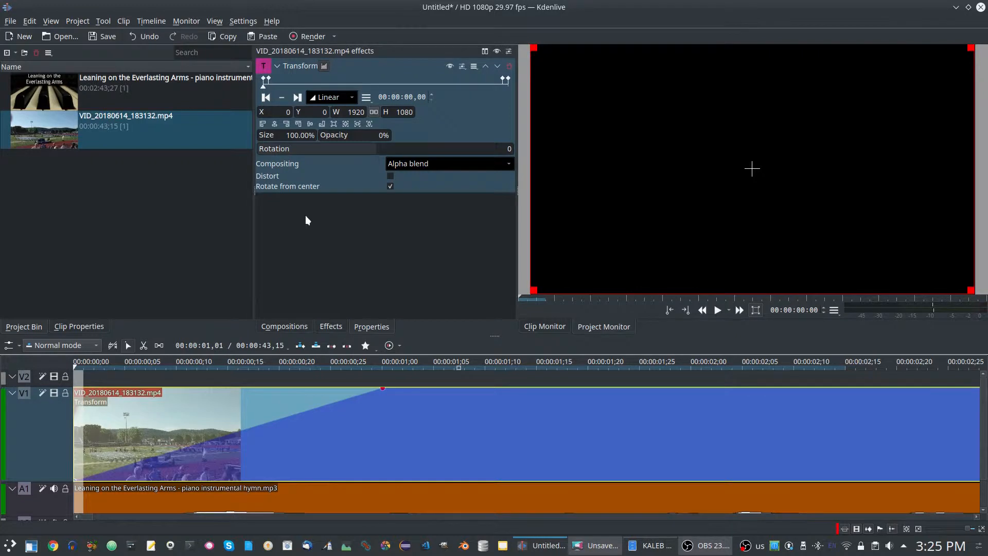
left_click(268, 81)
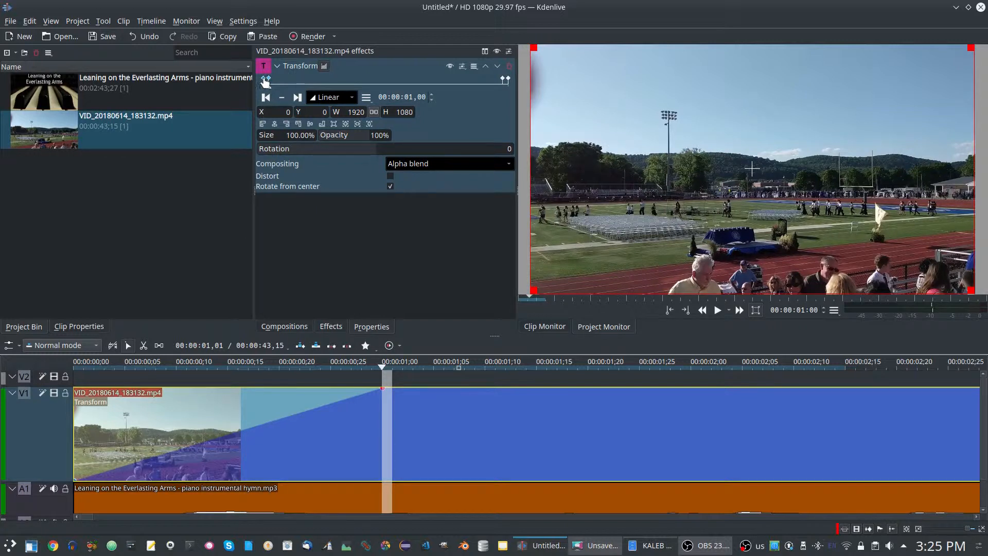
left_click(264, 81)
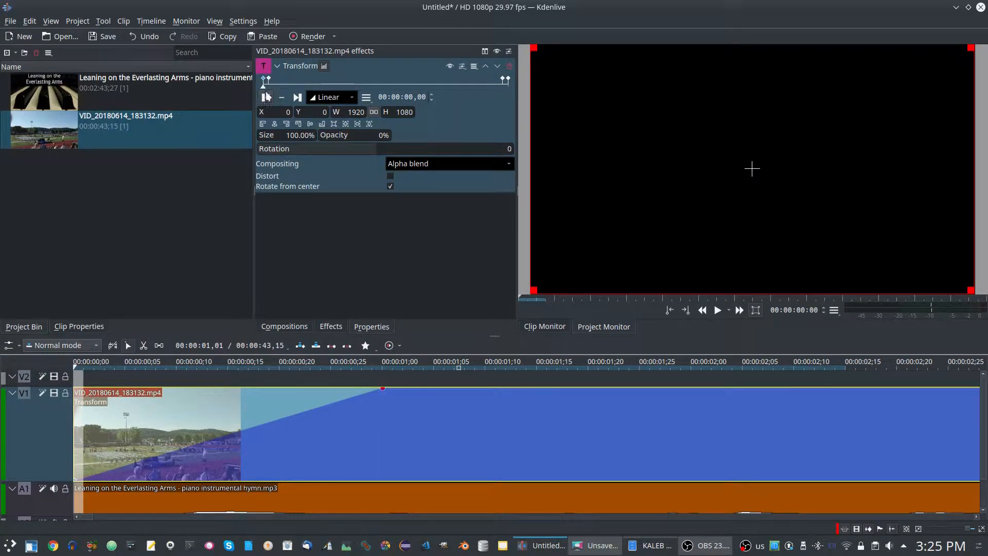
key("space")
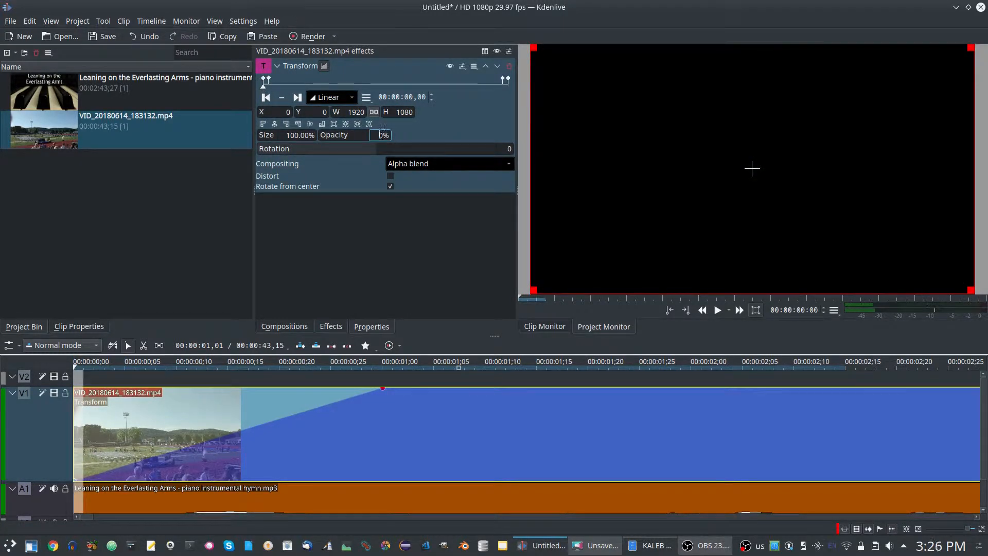
left_click(264, 86)
left_click_drag(264, 87, 269, 90)
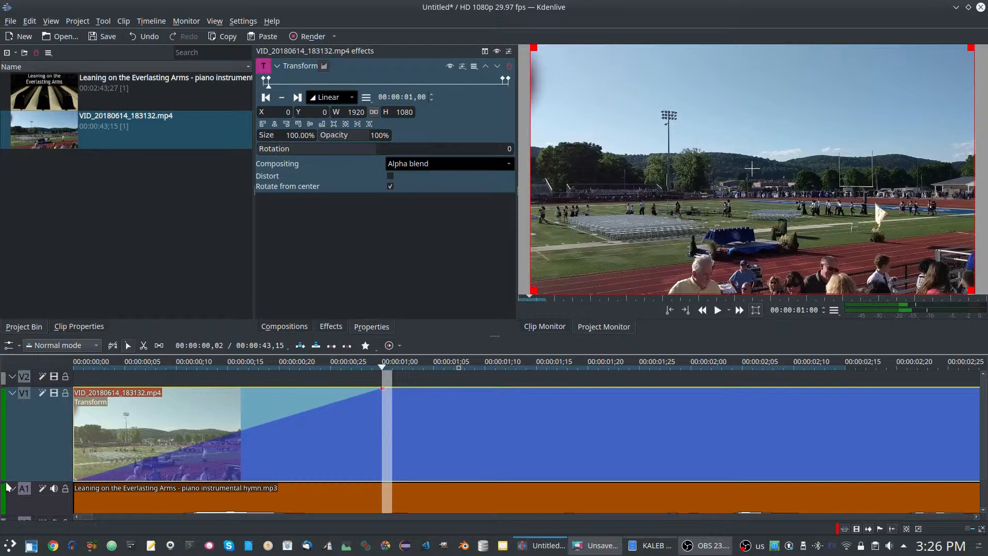
Step: Reduce the height of track V1 and add the Volume (keyframable) effect to the audio clip on track A1
left_click_drag(10, 481, 22, 408)
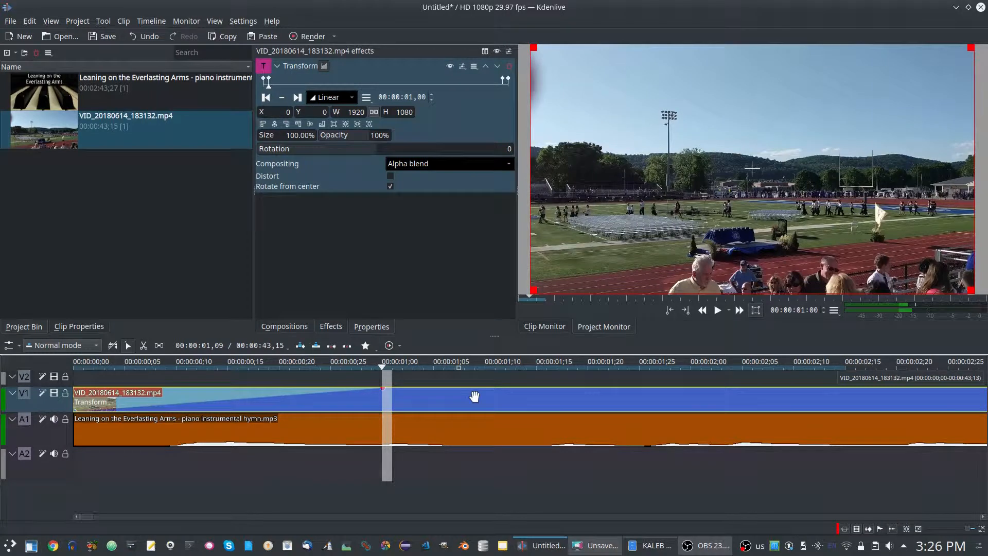
left_click(462, 433)
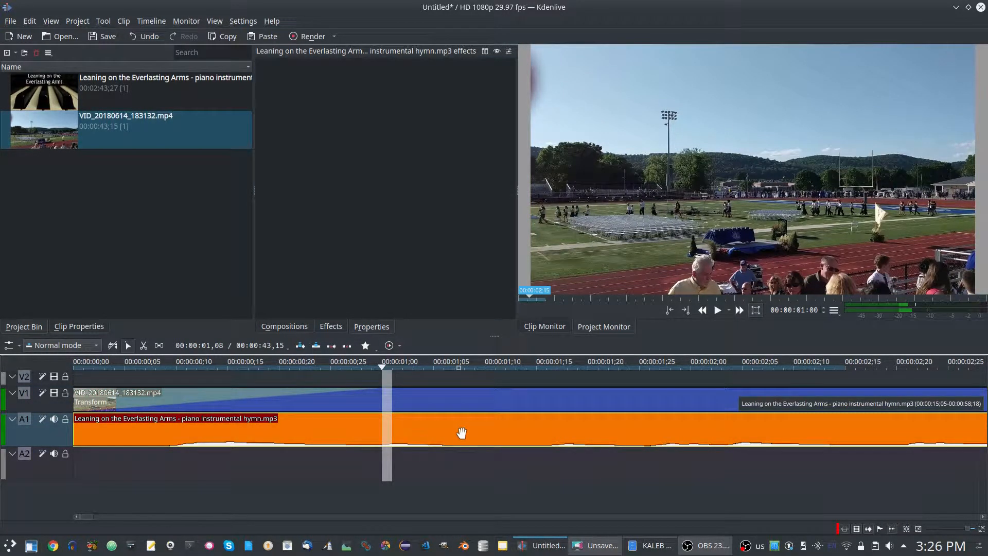
scroll(462, 433, "down", 3, "ctrl")
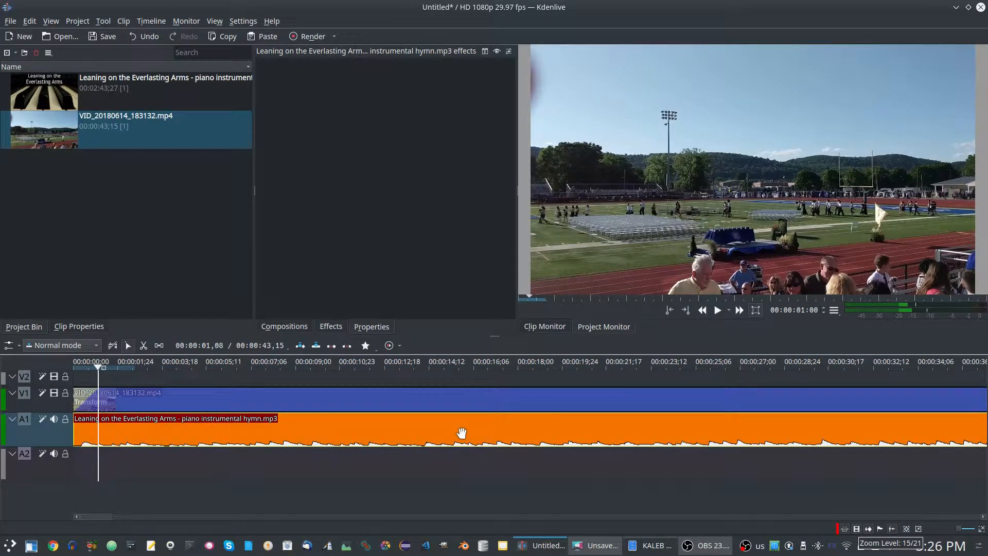
right_click(461, 433)
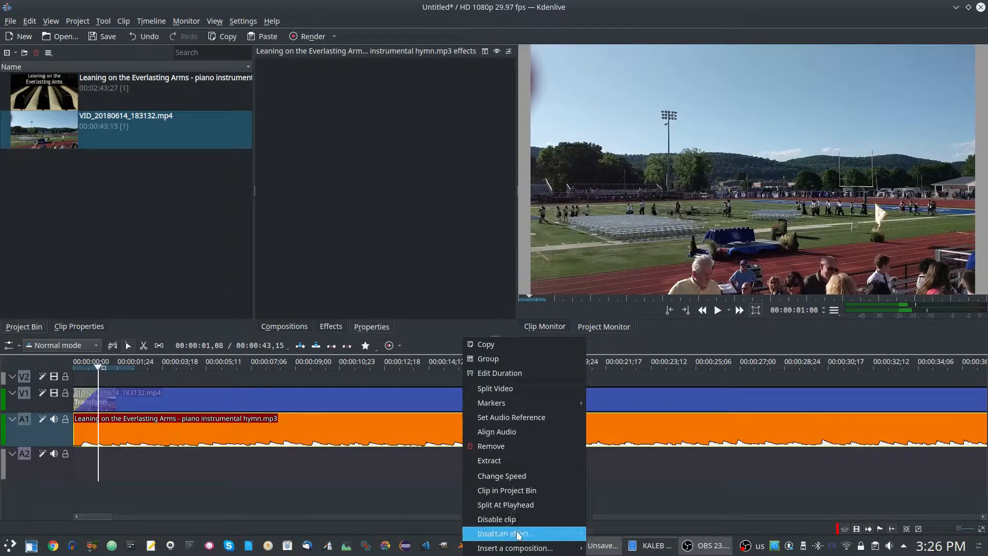
mouse_move(520, 534)
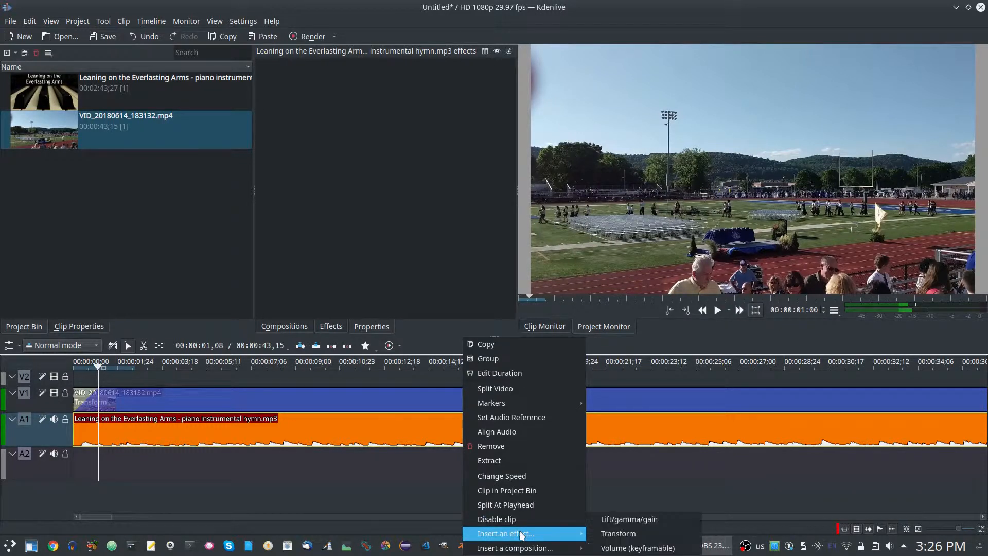
left_click(628, 548)
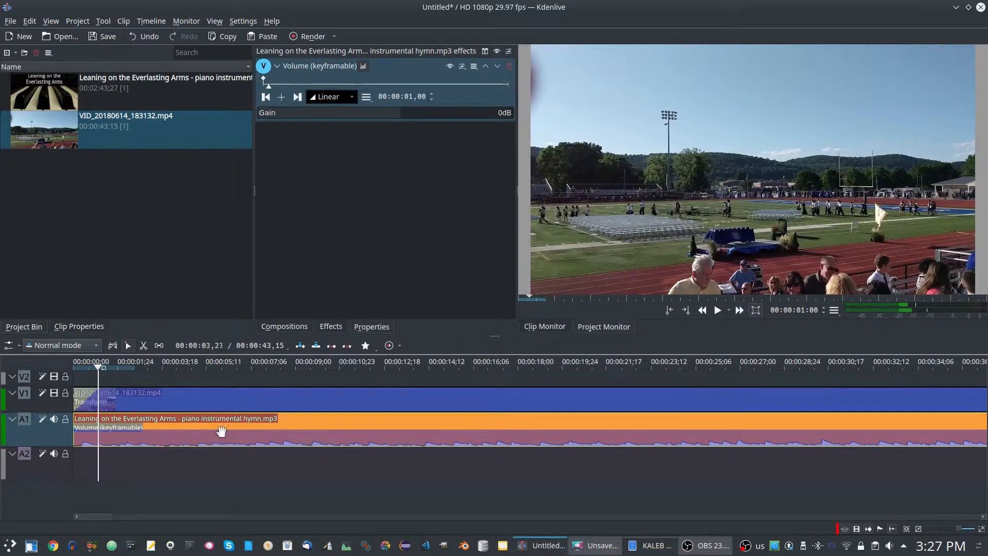
Step: Step the Volume effect's position from the start of the audio clip to 00:00:01,00 to compare it with the video's fade-in
left_click(265, 97)
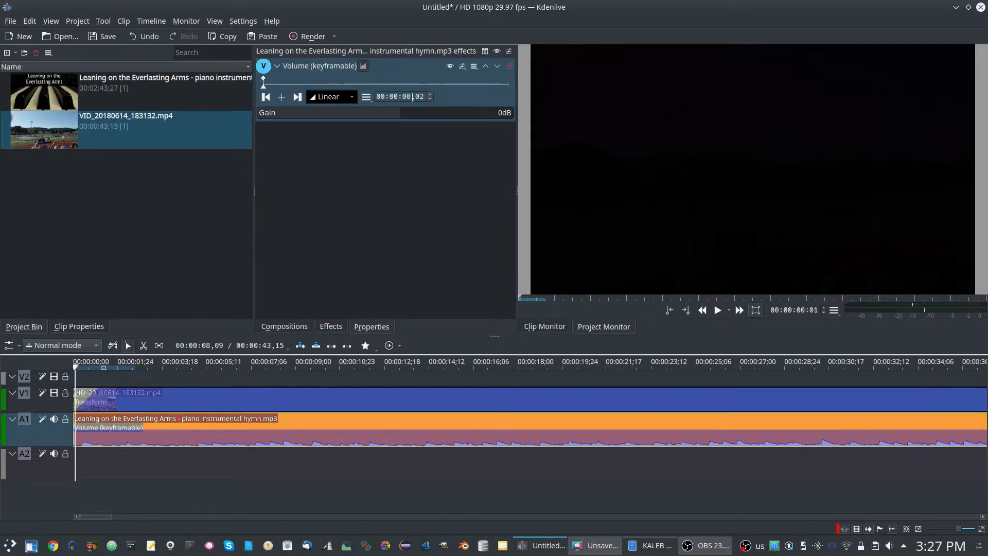
scroll(412, 97, "up", 2)
scroll(412, 97, "up", 6)
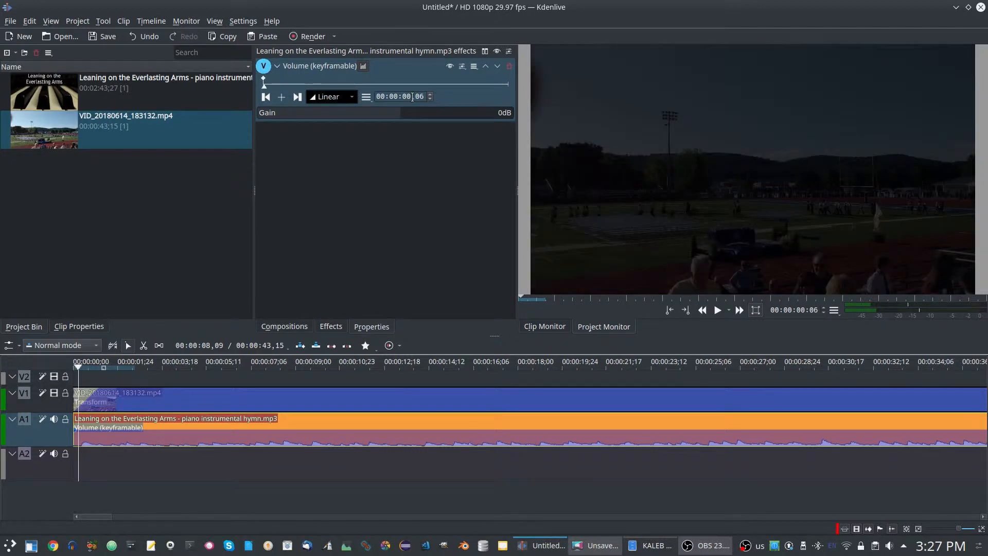
scroll(412, 97, "up", 6)
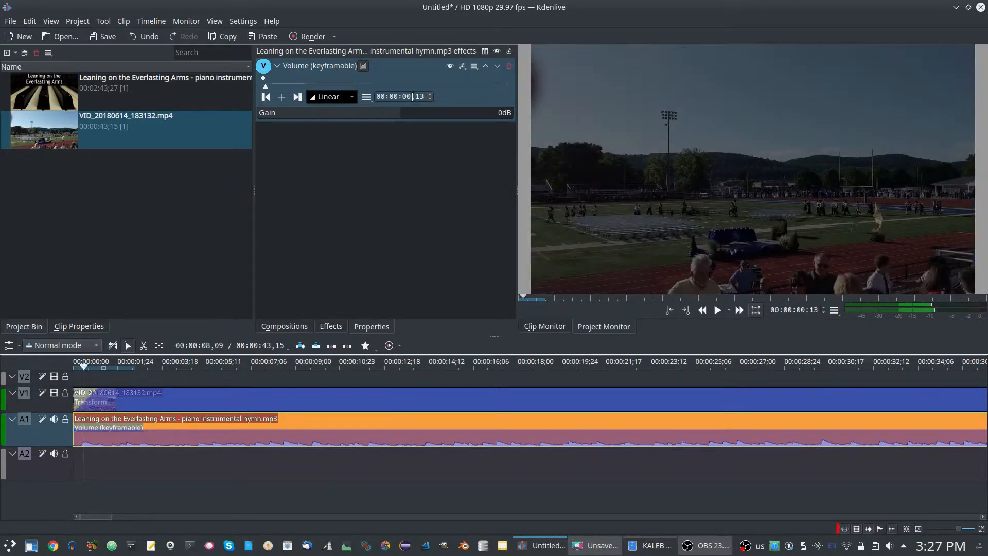
scroll(413, 97, "up", 10)
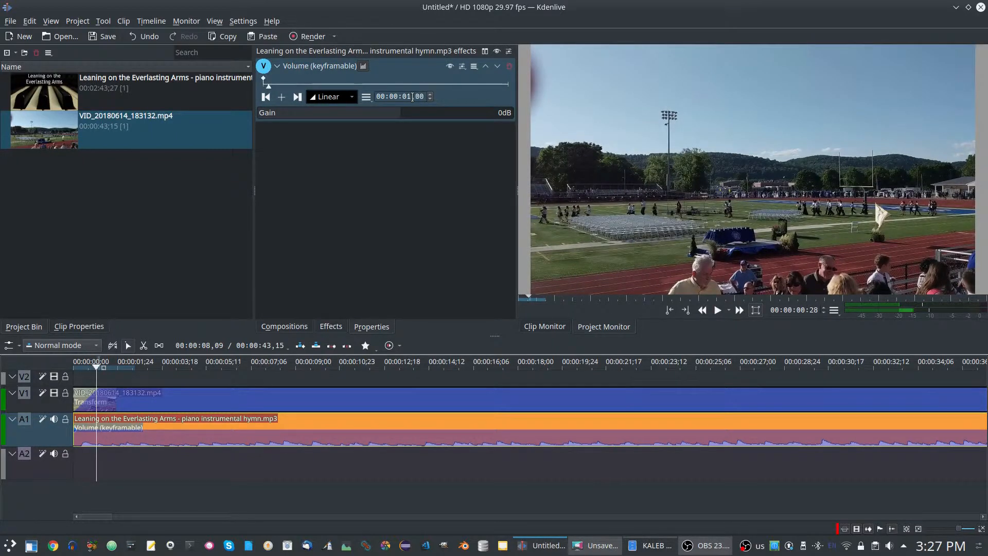
scroll(412, 97, "up", 2)
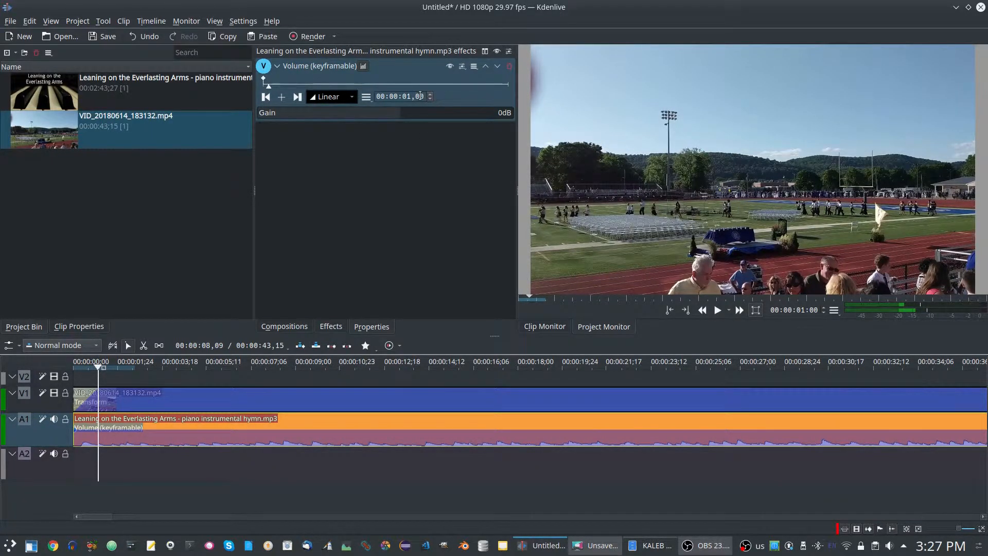
scroll(419, 96, "down", 1)
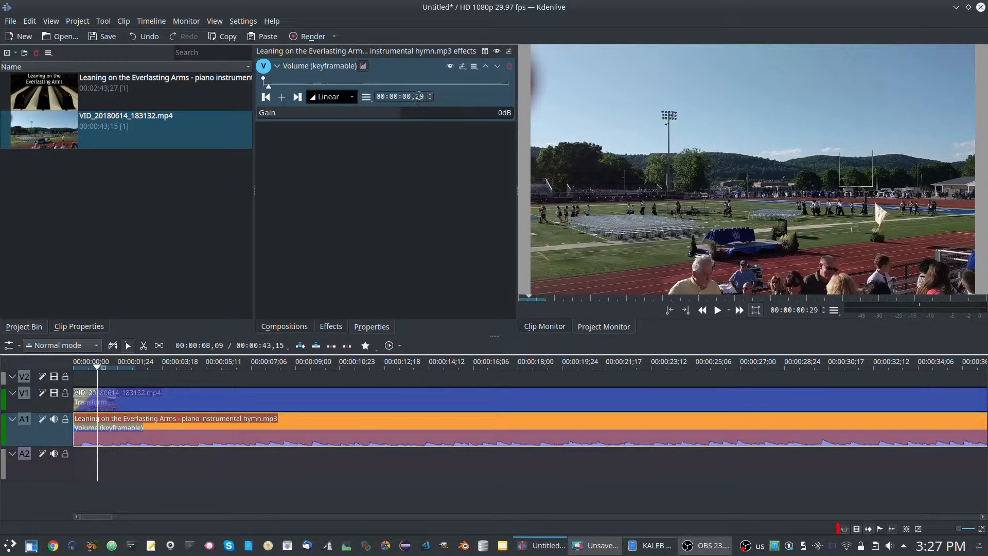
scroll(419, 96, "up", 1)
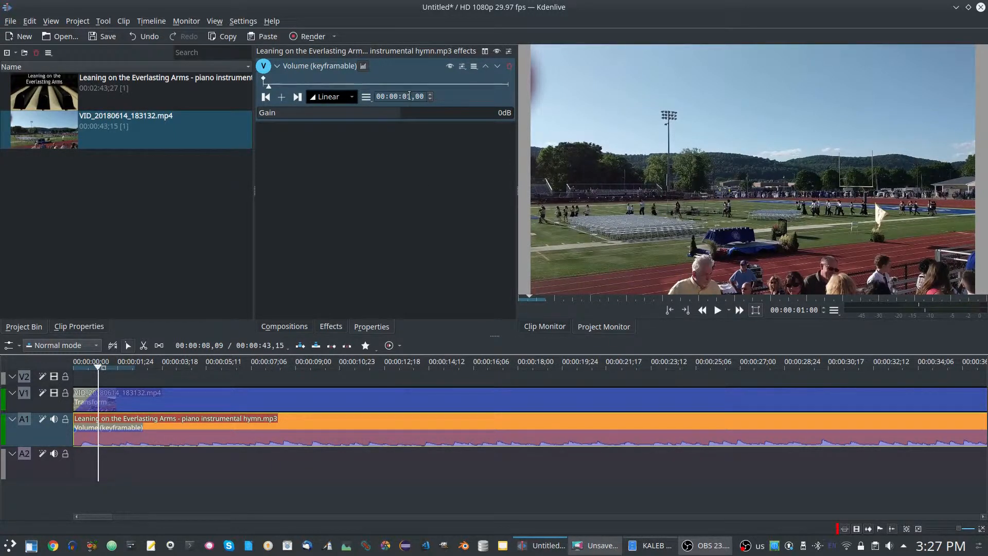
Step: Return to the Volume effect's first keyframe at 00:00:00,00 and set its gain to -100 dB
type("2")
left_click(267, 97)
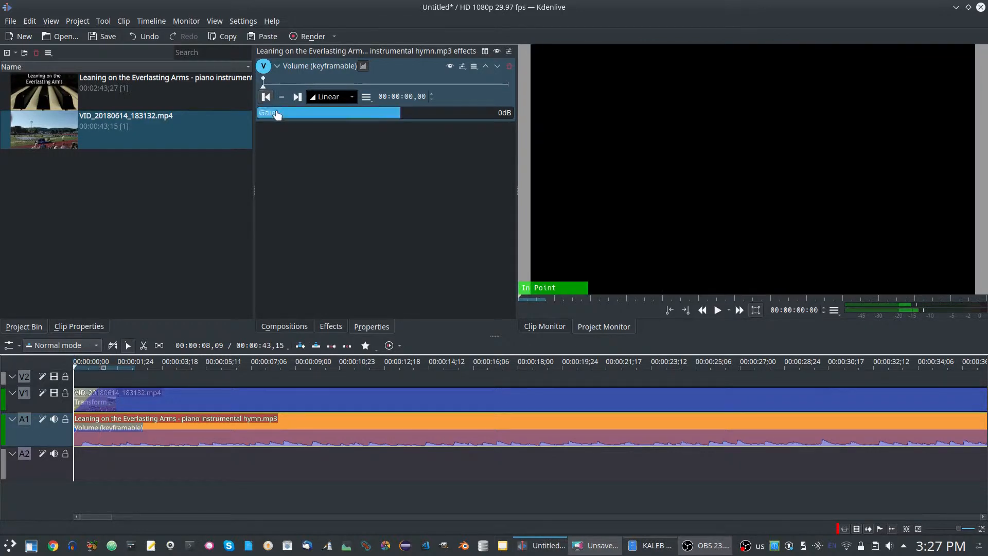
left_click_drag(401, 113, 255, 117)
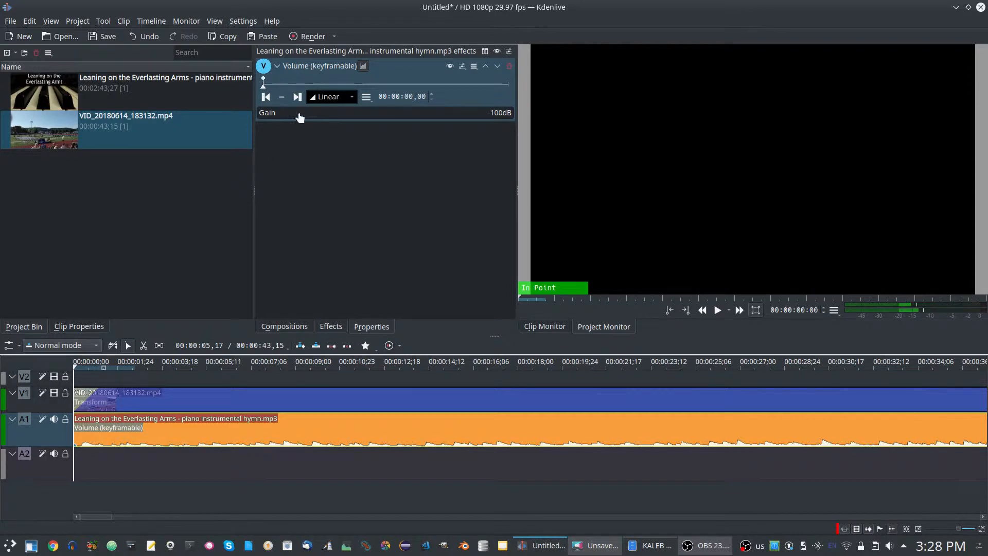
Step: Add a Volume keyframe at 00:00:02,00 and move it on the audio clip's curve to 00:00:02,18 at 60 dB
key("space")
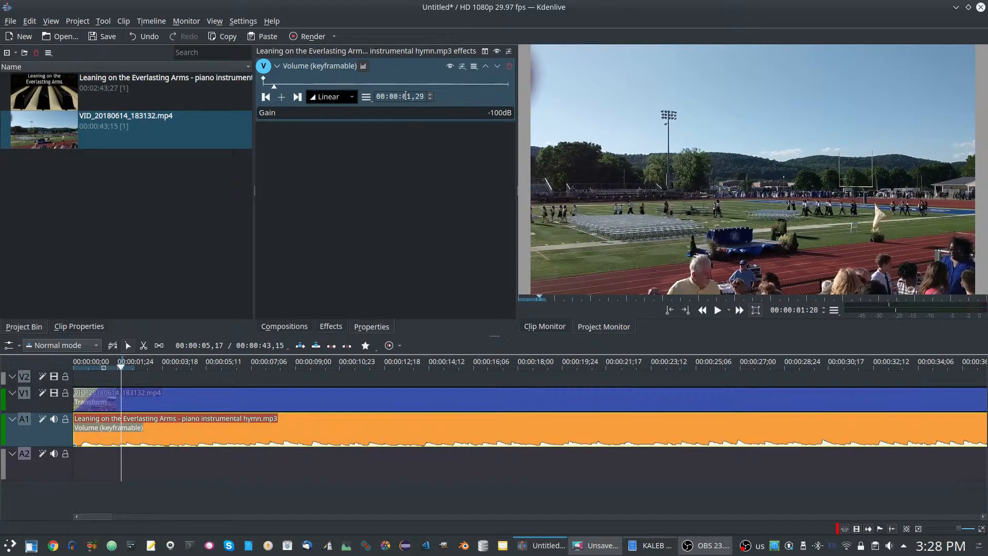
scroll(406, 96, "down", 2)
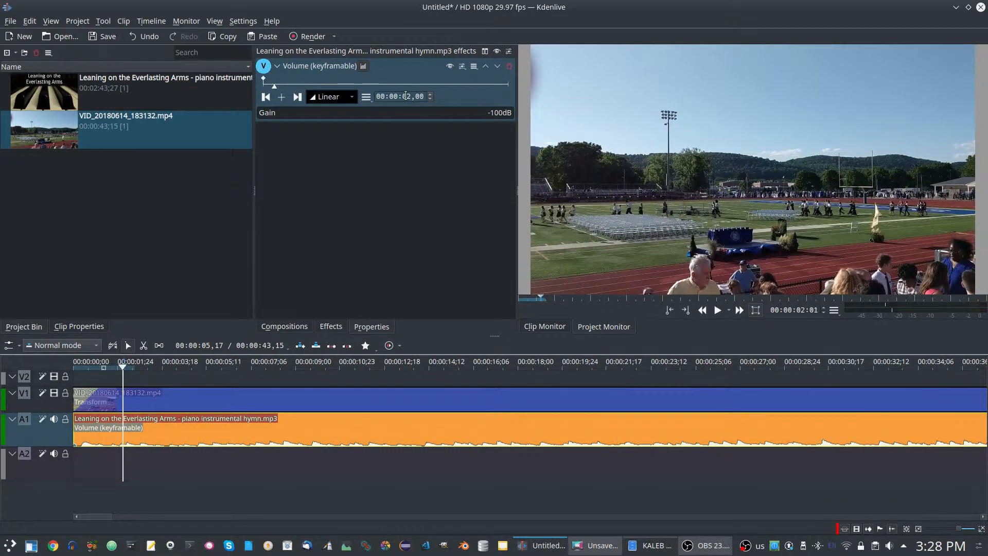
left_click(285, 98)
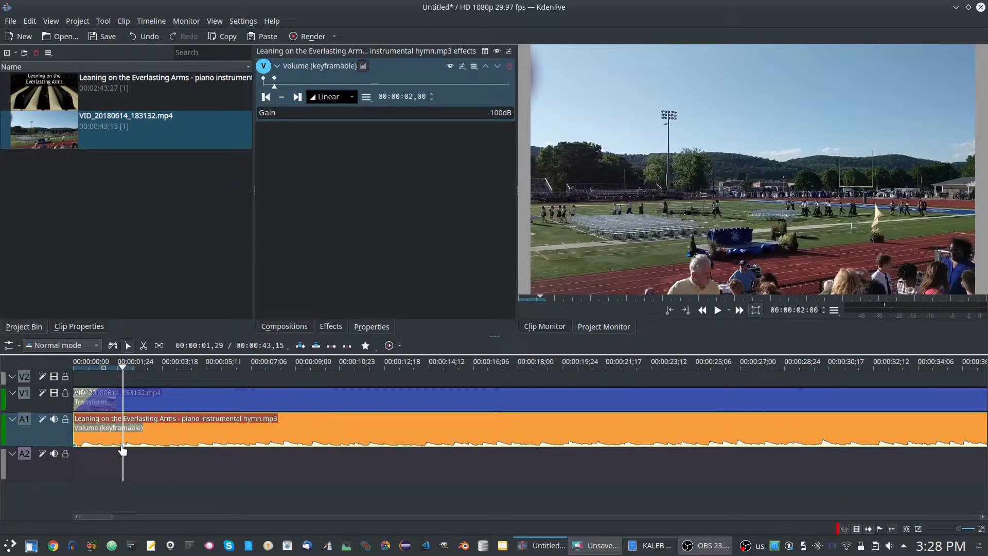
left_click_drag(123, 450, 135, 411)
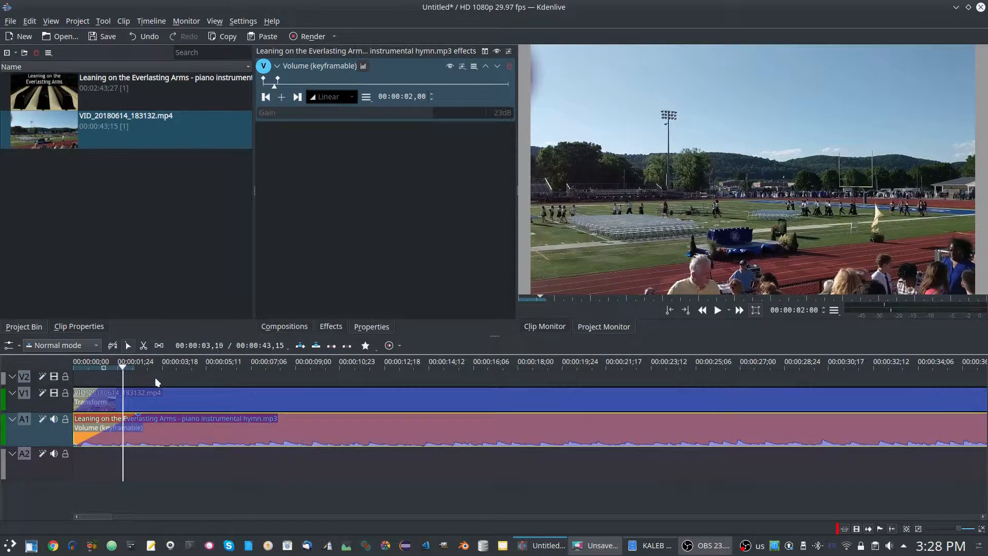
Step: Replace the Volume keyframe at 00:00:02,18 with a new one at 00:00:02,00
left_click(278, 81)
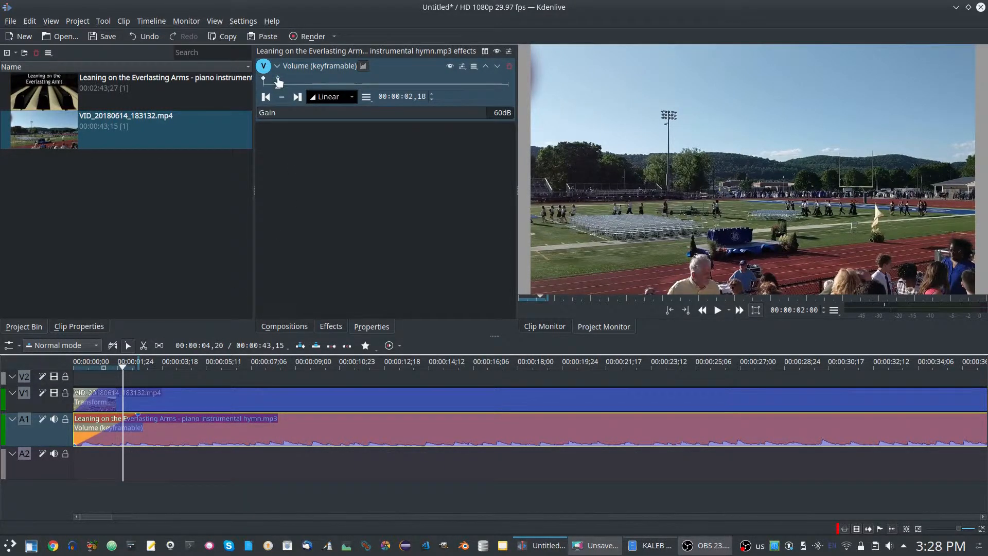
scroll(395, 97, "down", 9)
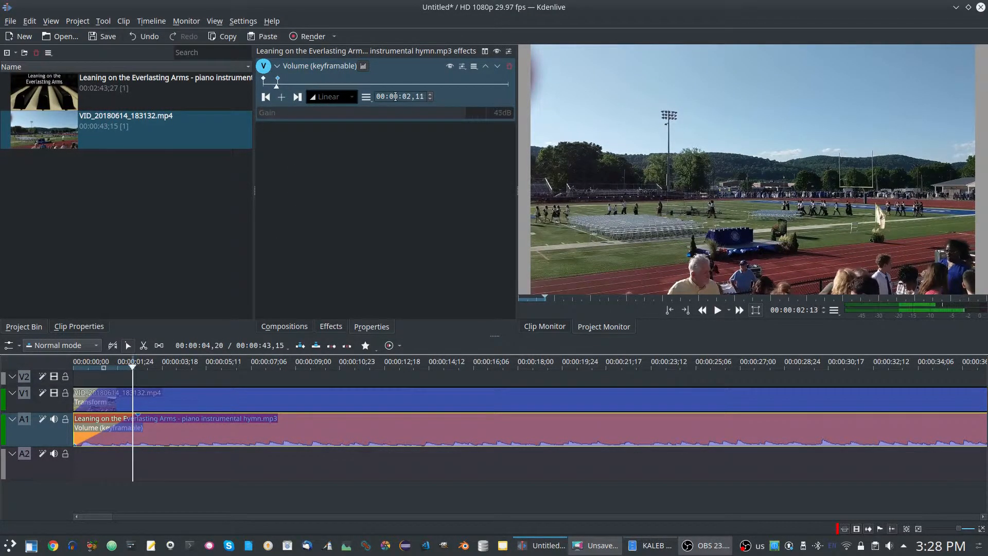
scroll(395, 96, "down", 5)
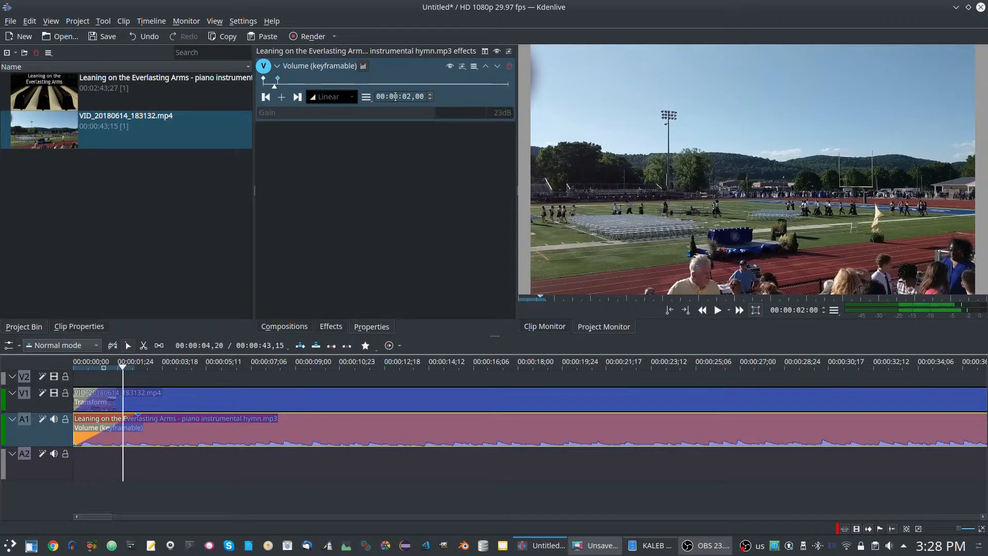
left_click(282, 97)
left_click(282, 97)
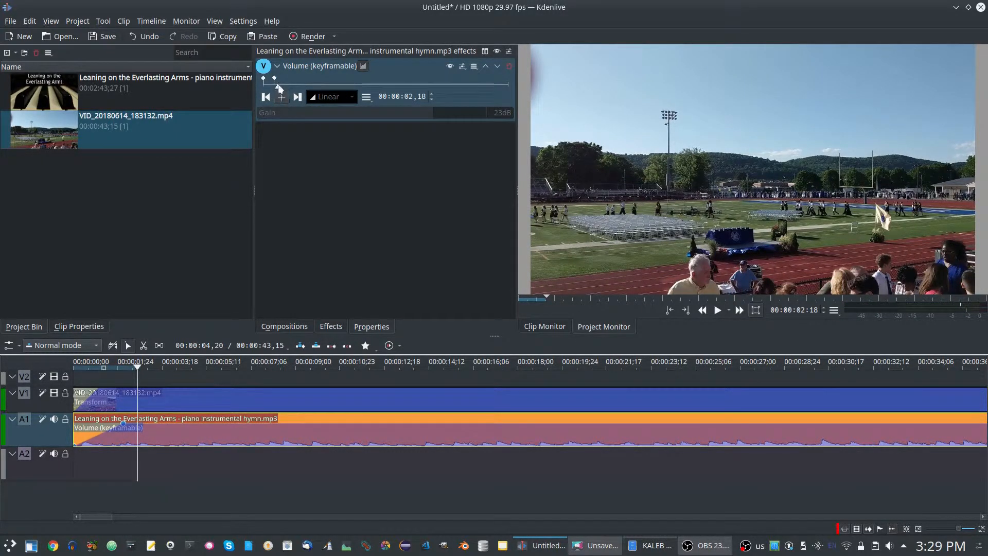
Step: Set the gain of the keyframe at 00:00:02,00 to 13 dB and play the audio fade-in from the start
left_click(274, 80)
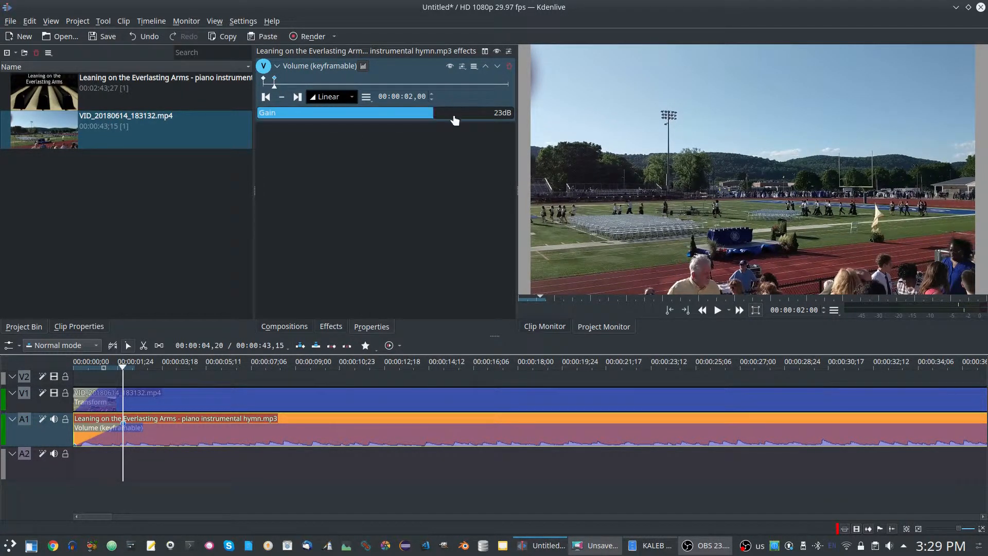
left_click_drag(437, 118, 512, 116)
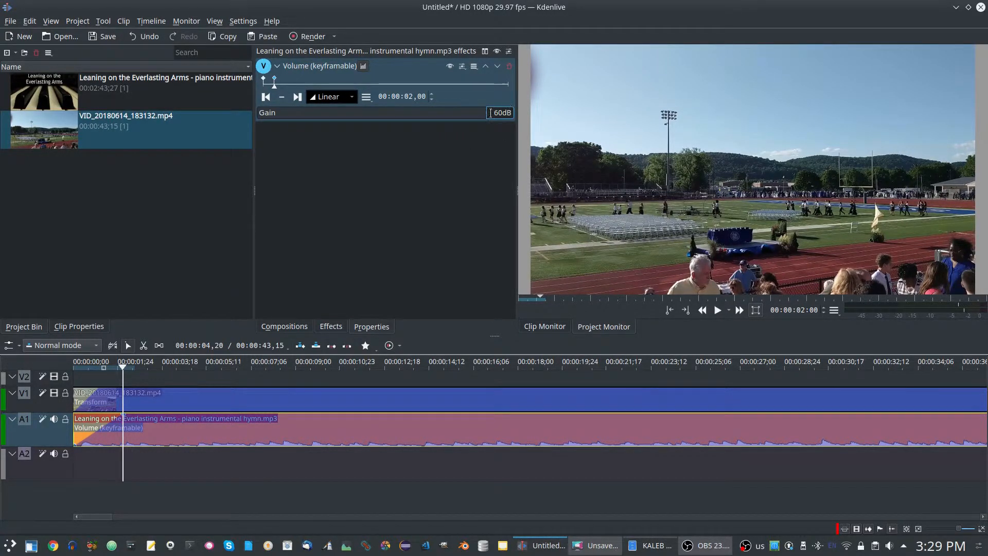
left_click_drag(486, 112, 420, 118)
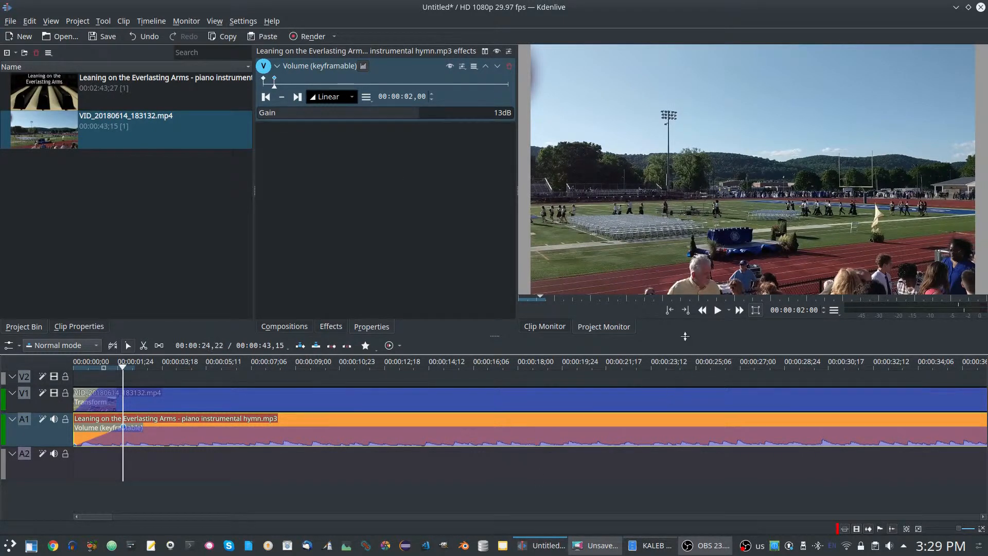
left_click(265, 97)
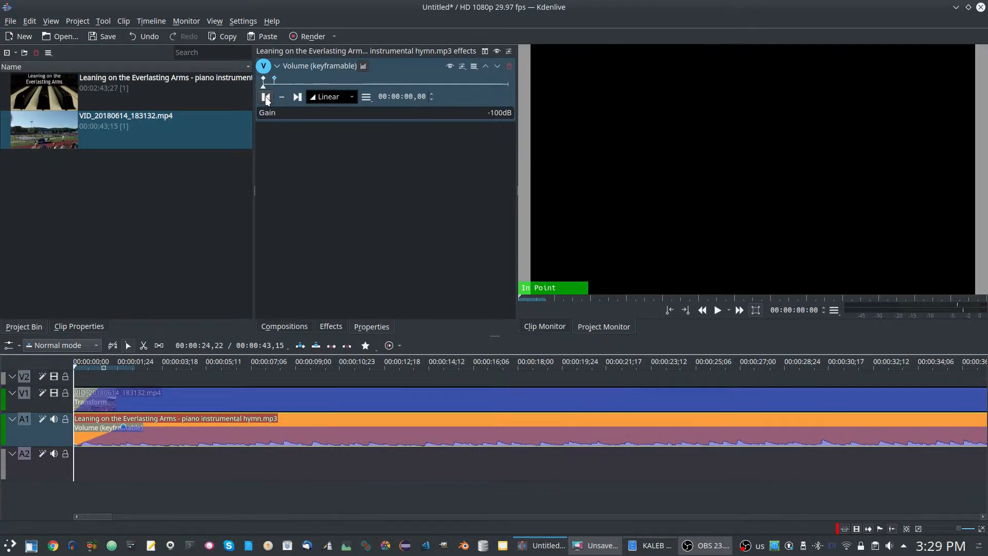
left_click(718, 310)
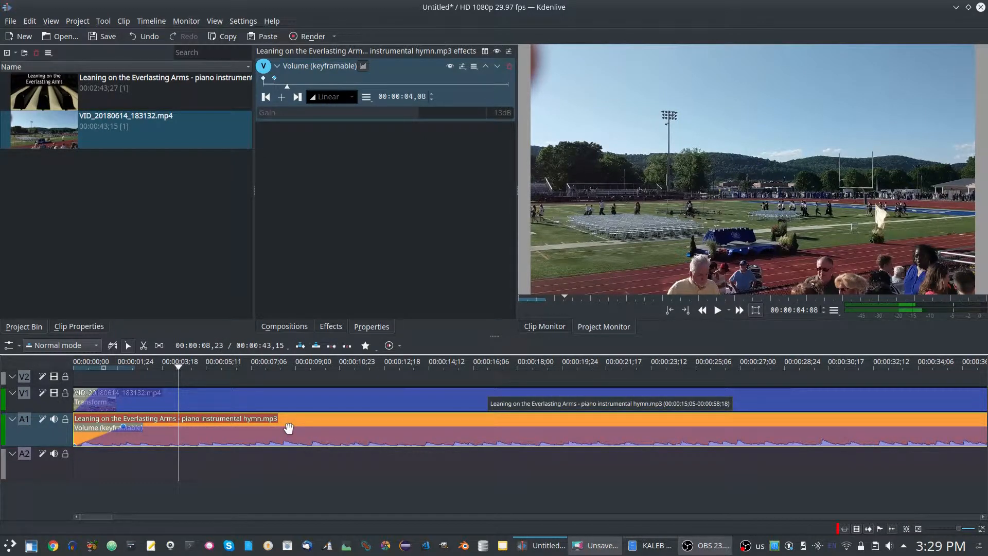
Step: Add two more Volume keyframes to the audio clip, at 00:00:15,09 and 00:00:15,19
left_click(349, 84)
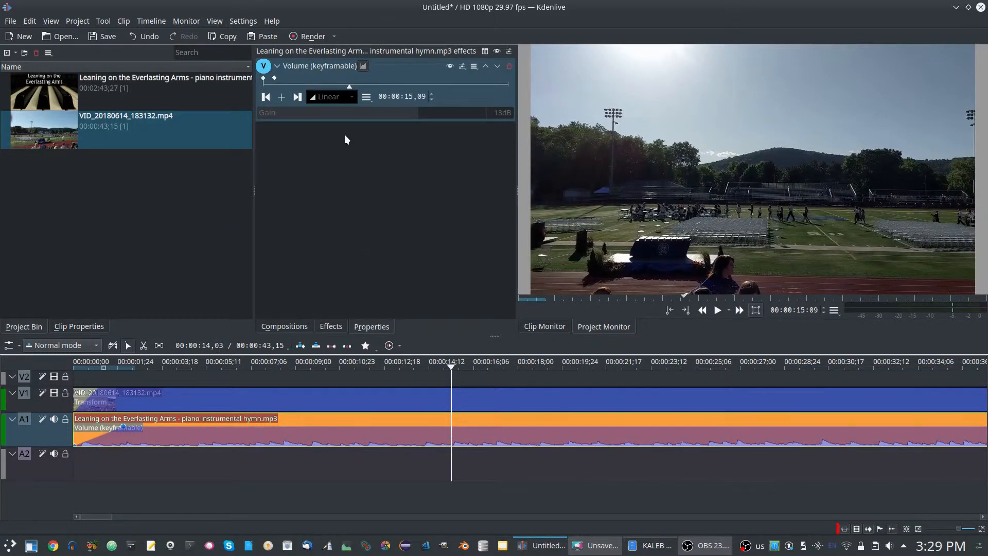
left_click(282, 98)
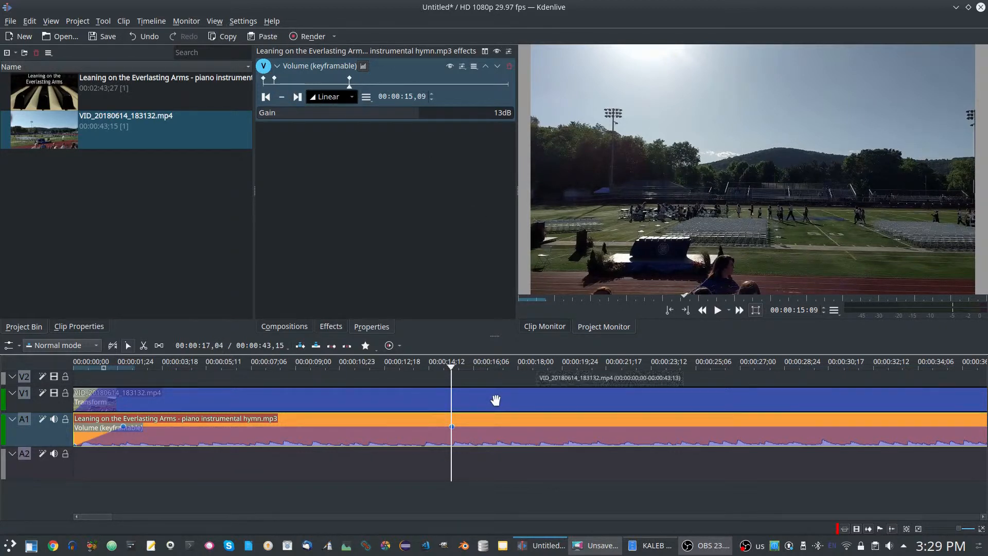
key("Right")
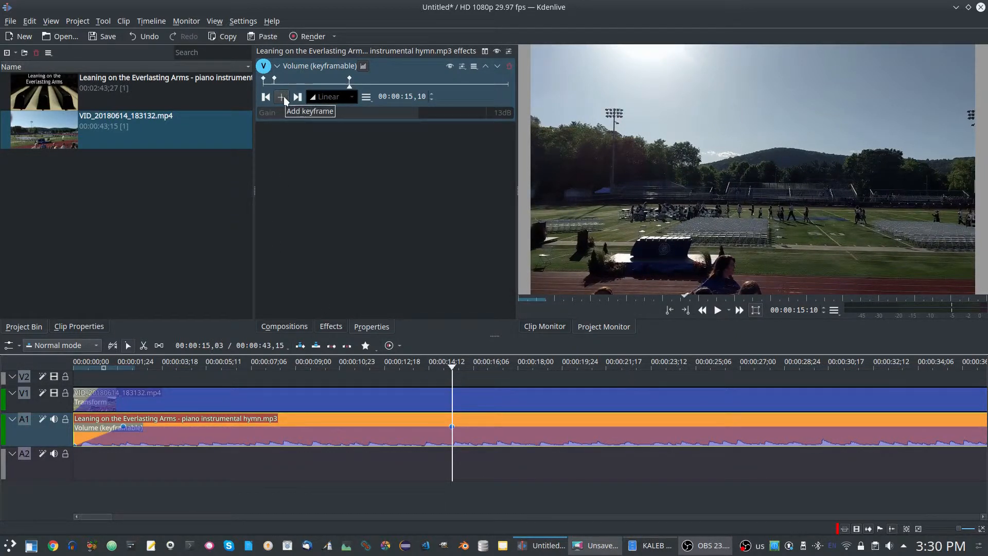
scroll(398, 101, "up", 3)
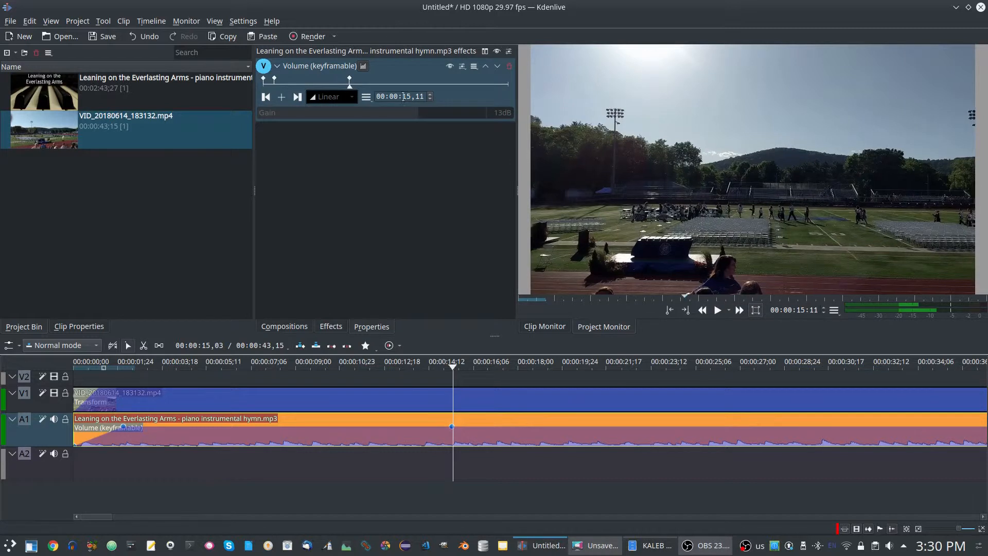
scroll(403, 97, "up", 4)
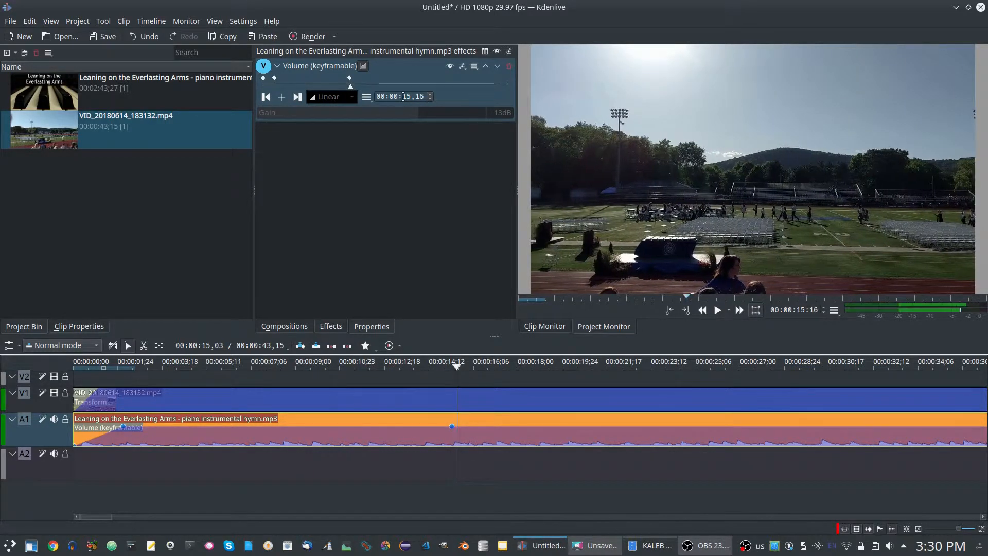
scroll(403, 96, "up", 2)
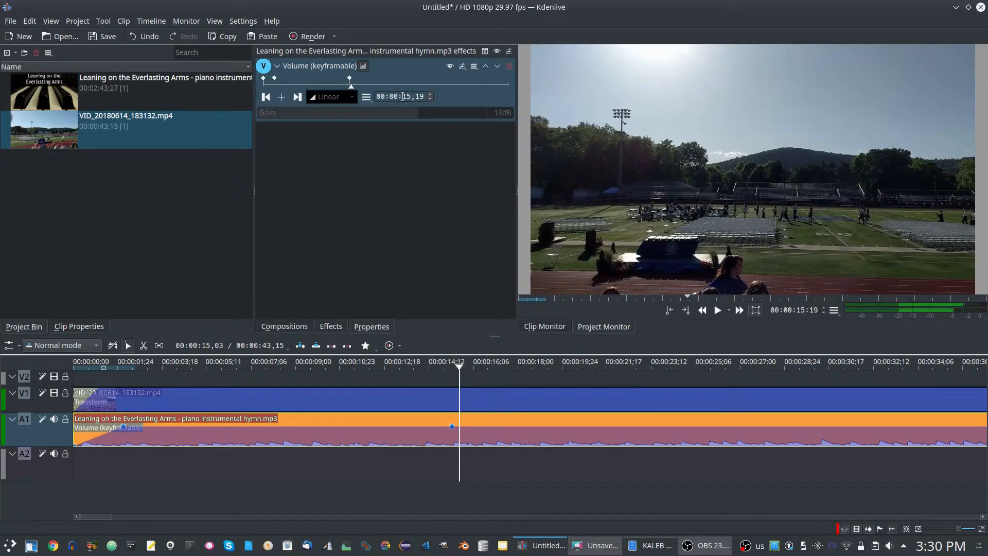
left_click(282, 97)
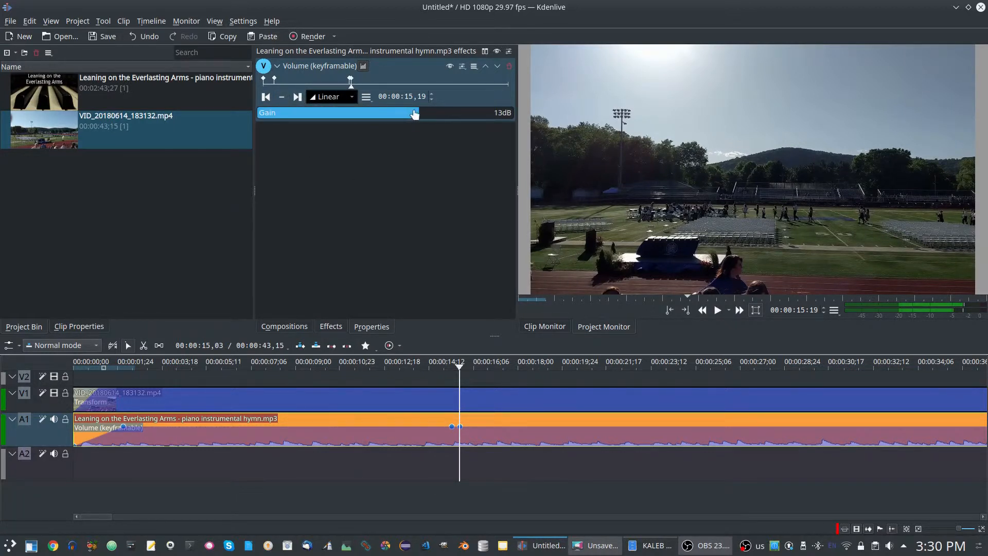
Step: Set the gain of the keyframe at 00:00:15,19 to -23 dB and add Volume keyframes at 00:00:23,29 and 00:00:24,04
left_click_drag(418, 113, 368, 117)
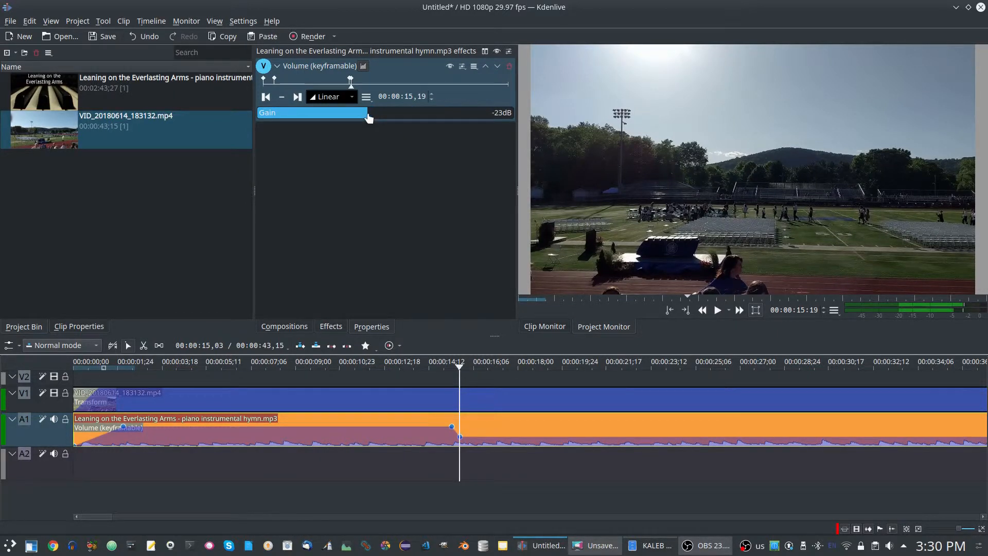
left_click(397, 84)
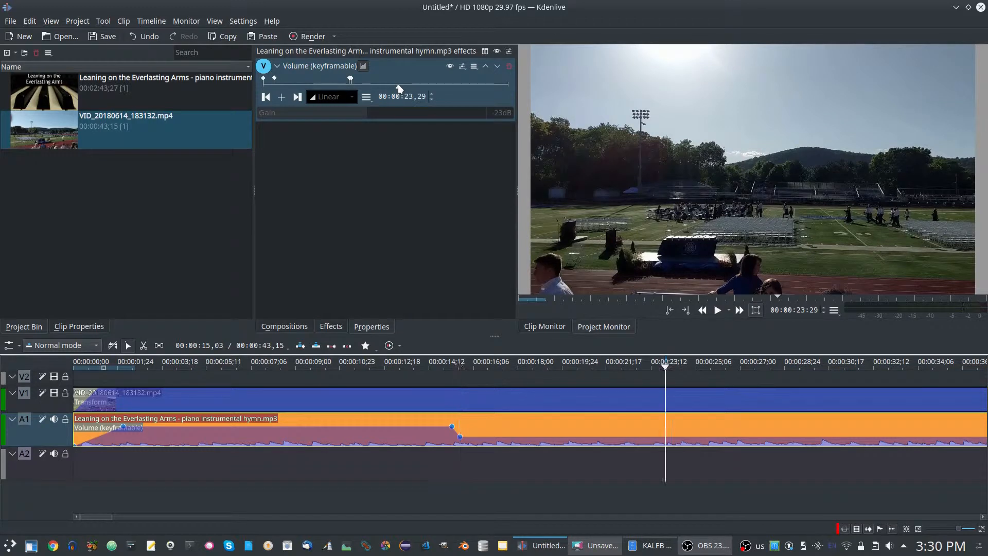
left_click(282, 96)
key("space")
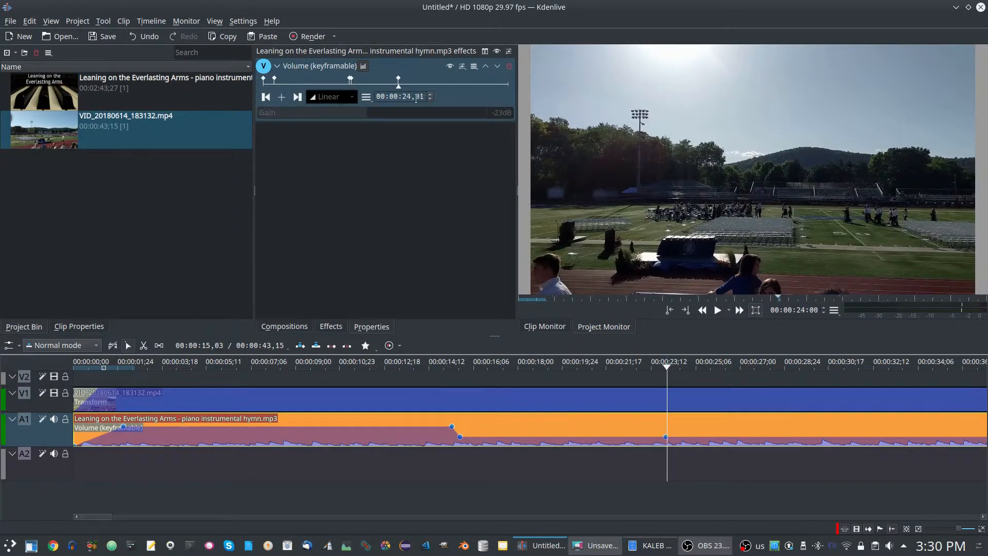
left_click(277, 100)
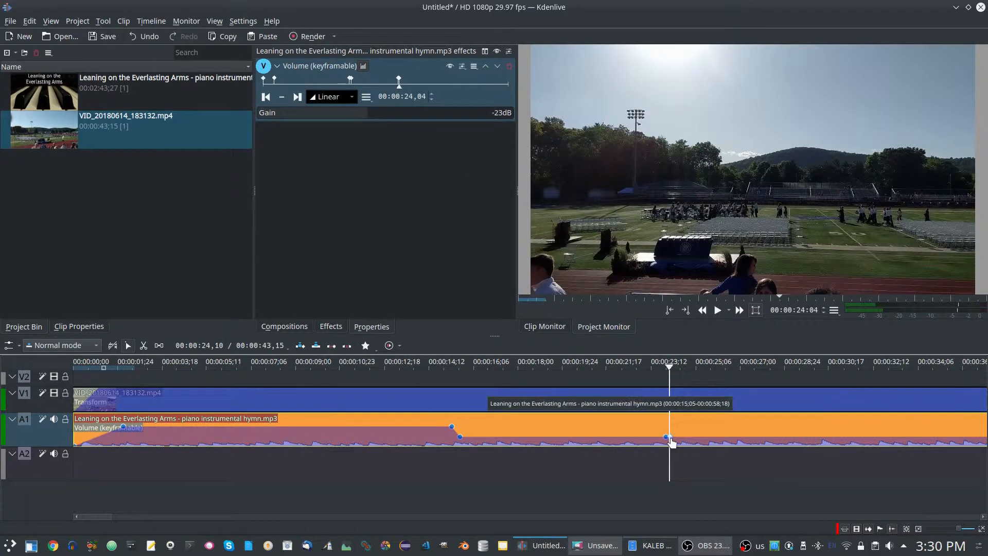
Step: Raise the last Volume keyframe on the audio clip's curve, placing it at 00:00:24,03 with a gain of 13 dB
left_click_drag(667, 437, 672, 425)
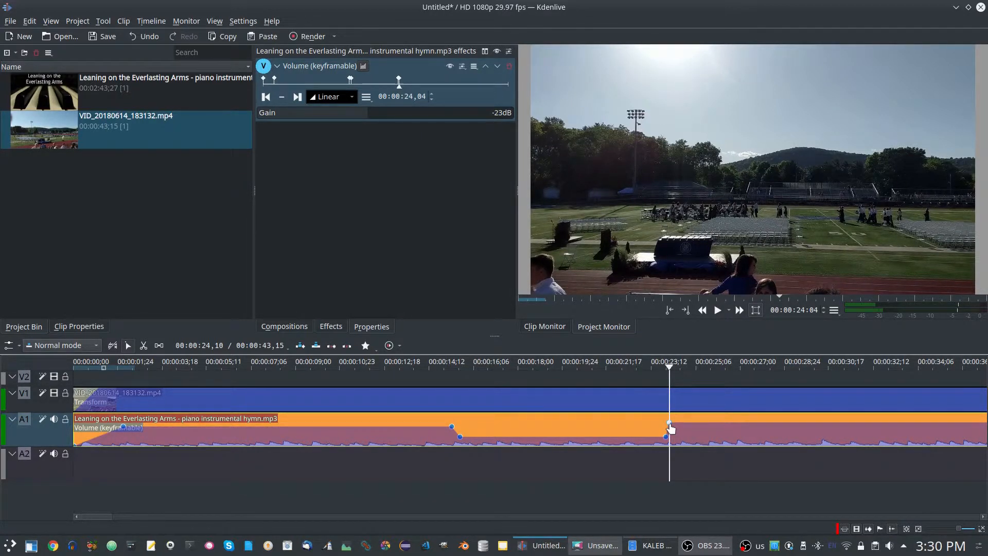
left_click_drag(669, 424, 670, 424)
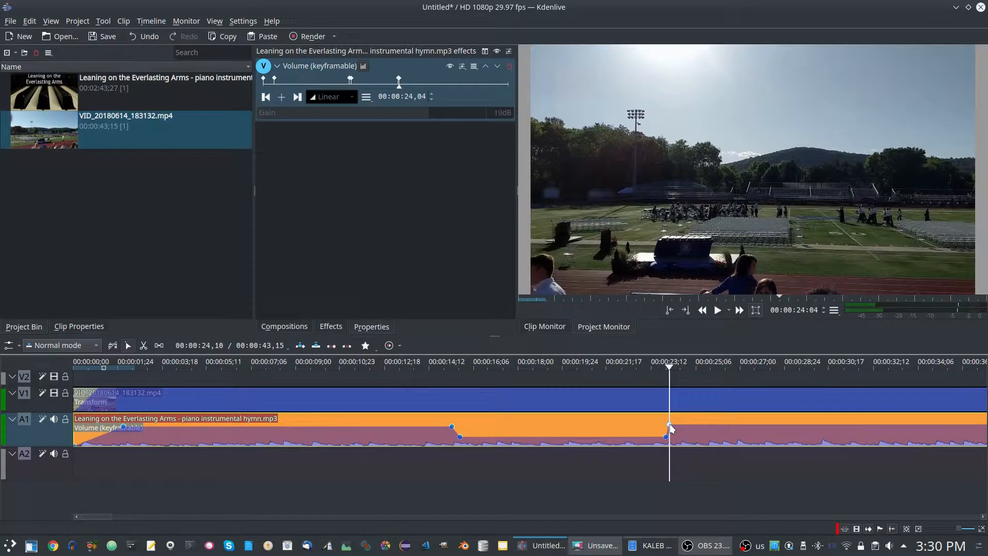
left_click(401, 87)
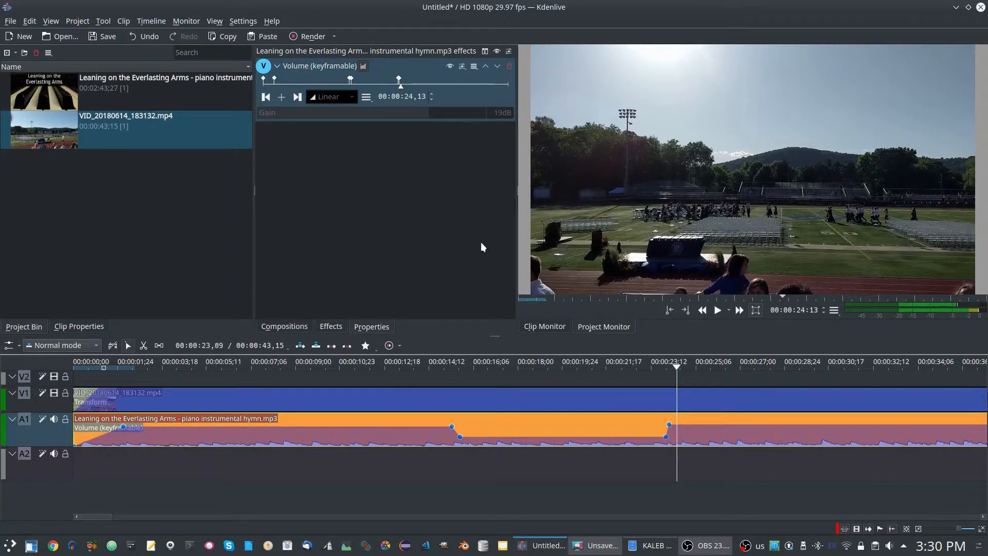
left_click(399, 80)
scroll(446, 114, "down", 3)
scroll(446, 114, "down", 3)
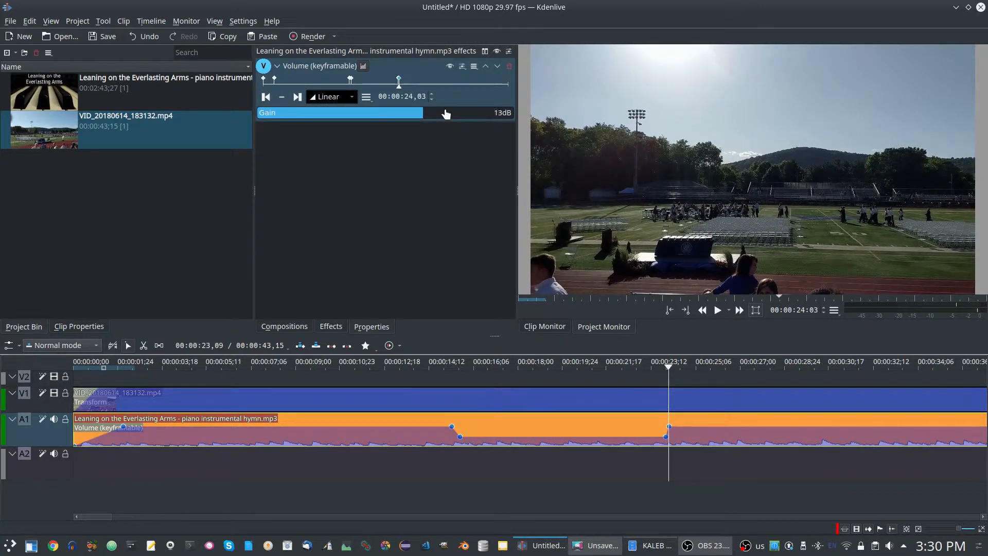
Step: Play the timeline from 00:00:13,21 through the volume dip and stop after the volume rises again
left_click(412, 465)
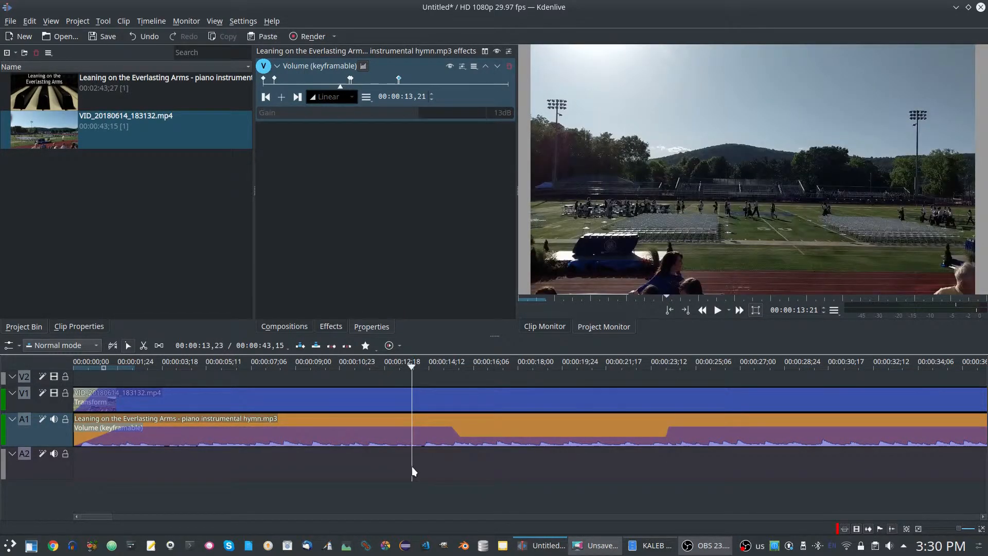
left_click(720, 312)
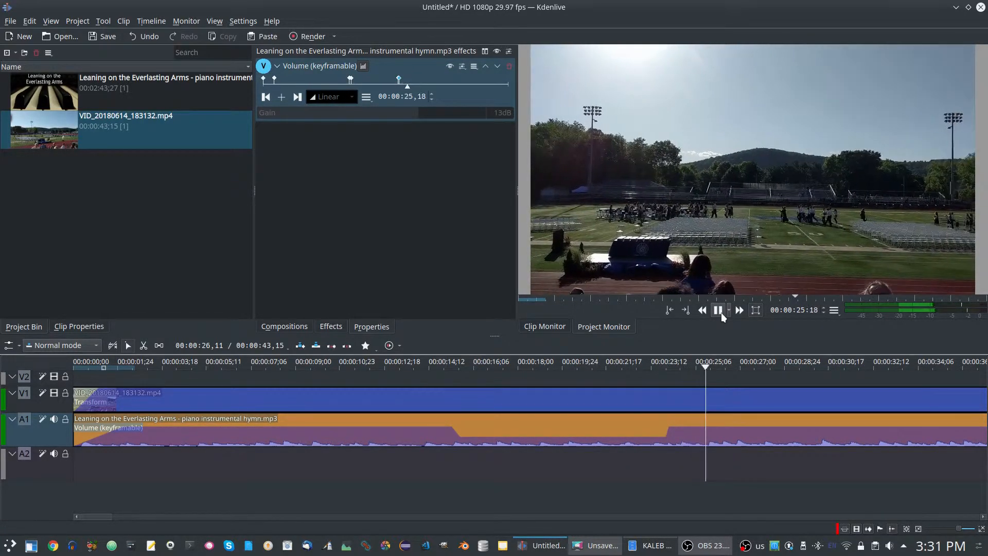
left_click(721, 313)
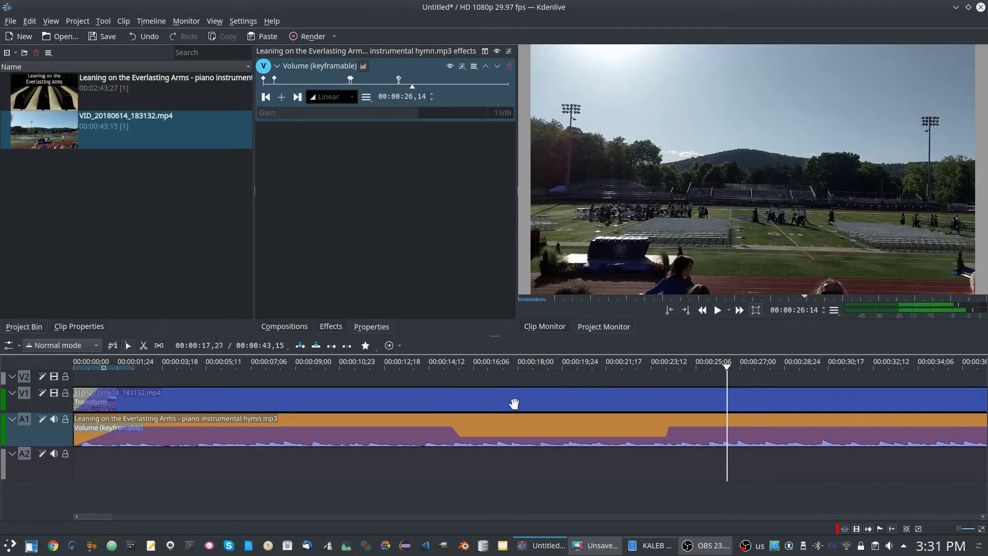
Step: Select the audio clip, go back to its Volume keyframe at 00:00:15,19 and set the gain to -10 dB
left_click(451, 431)
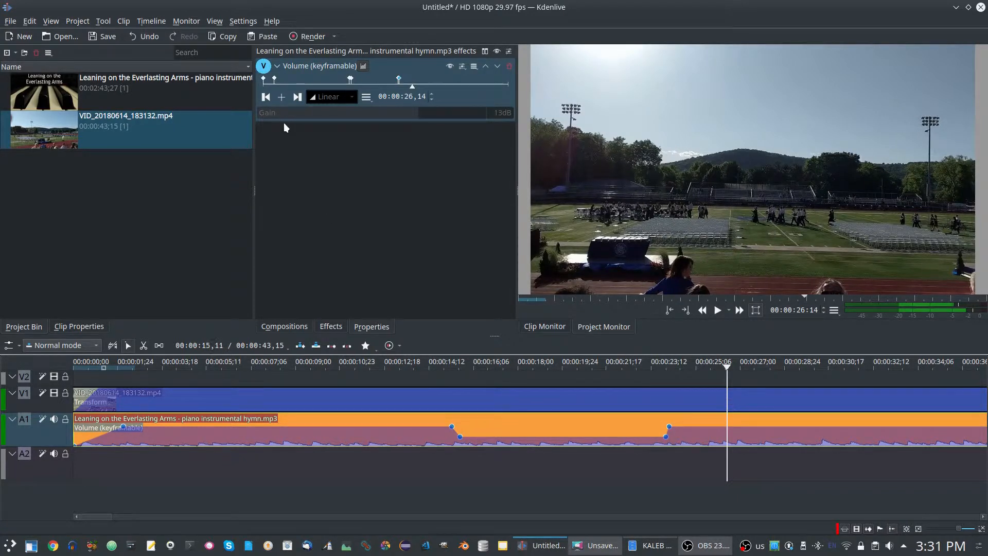
left_click(266, 97)
left_click(266, 97)
left_click(266, 96)
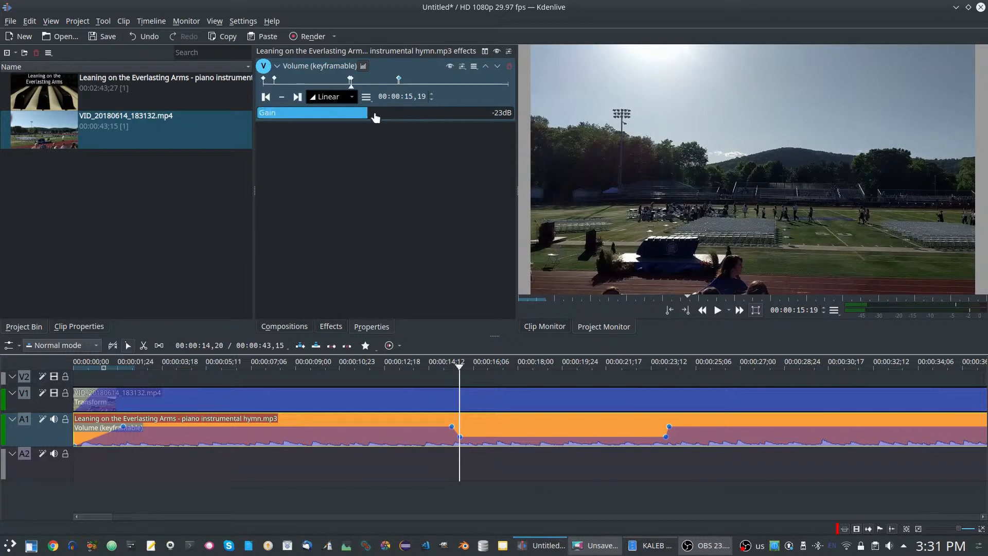
left_click_drag(366, 118, 388, 121)
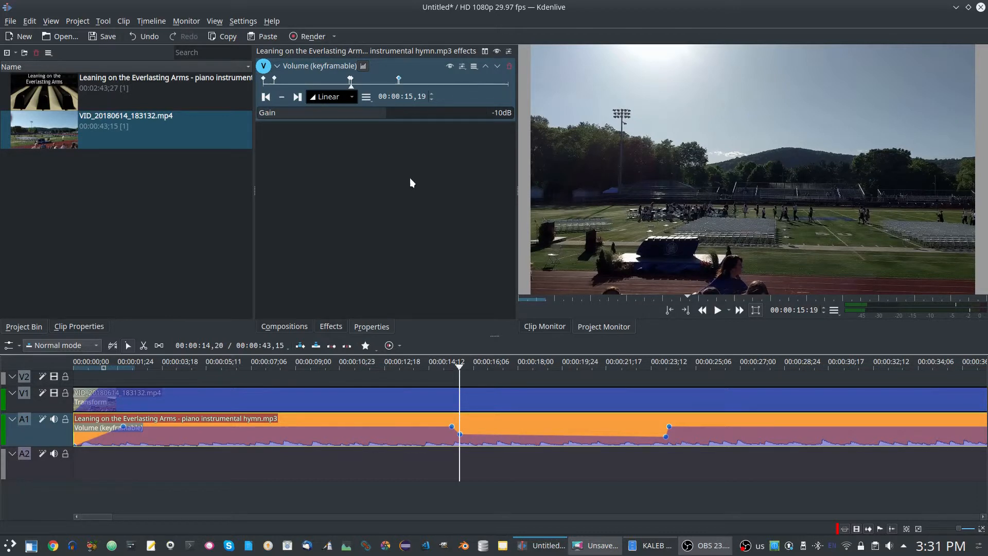
Step: Set the gain of the Volume keyframe at 00:00:23,29 to -10 dB to match the start of the dip
left_click(296, 99)
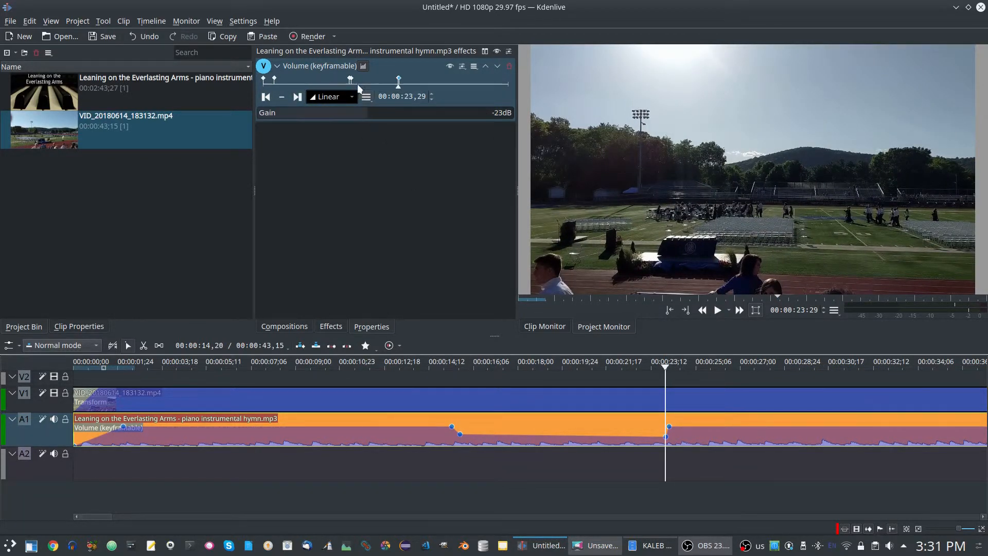
left_click(265, 97)
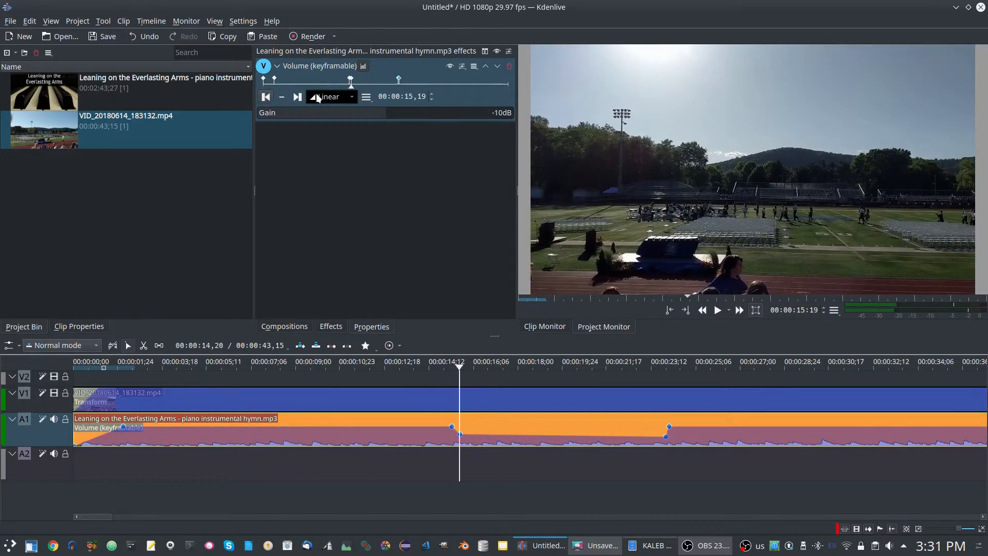
left_click(297, 96)
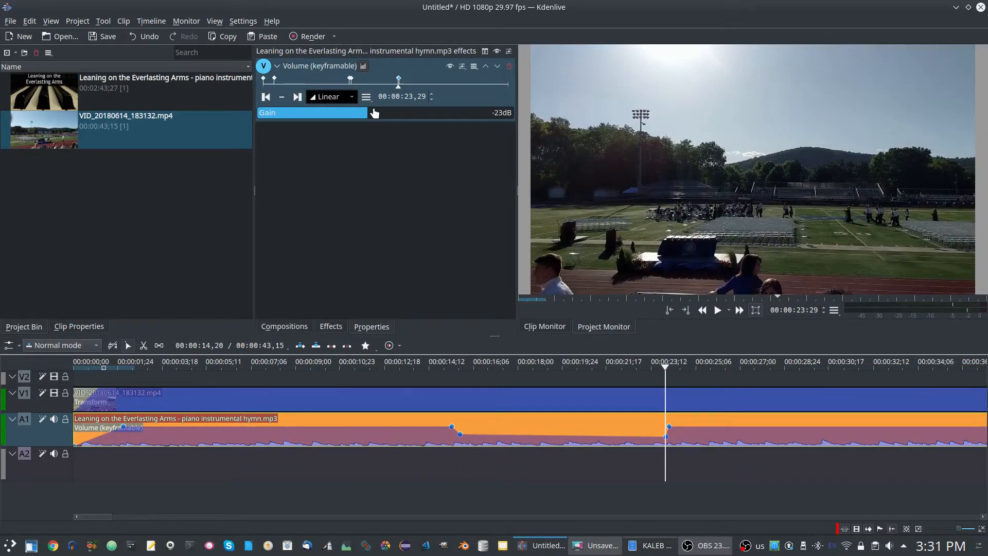
left_click_drag(369, 115, 484, 114)
scroll(485, 114, "down", 4)
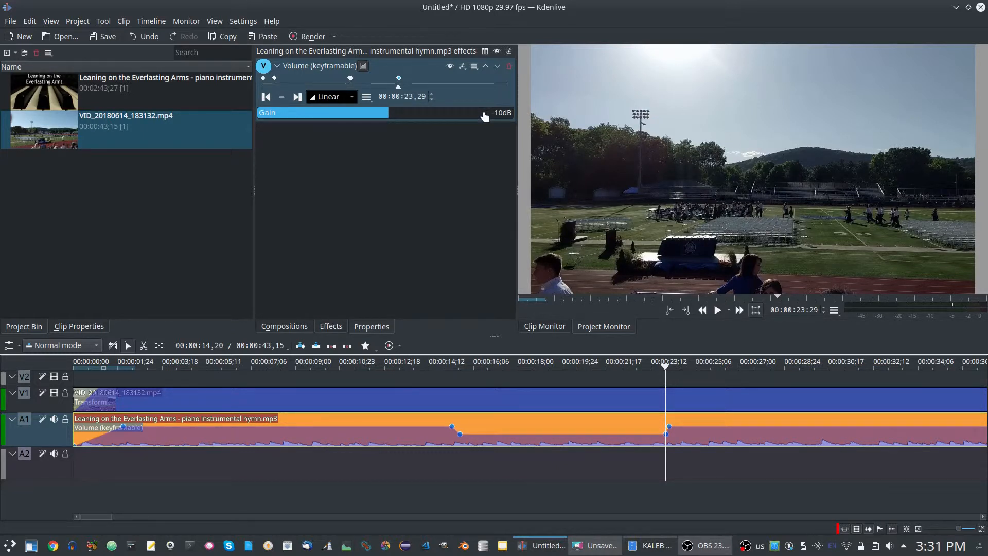
Step: Play the adjusted volume dip from just before its start and stop shortly after its end
left_click(441, 463)
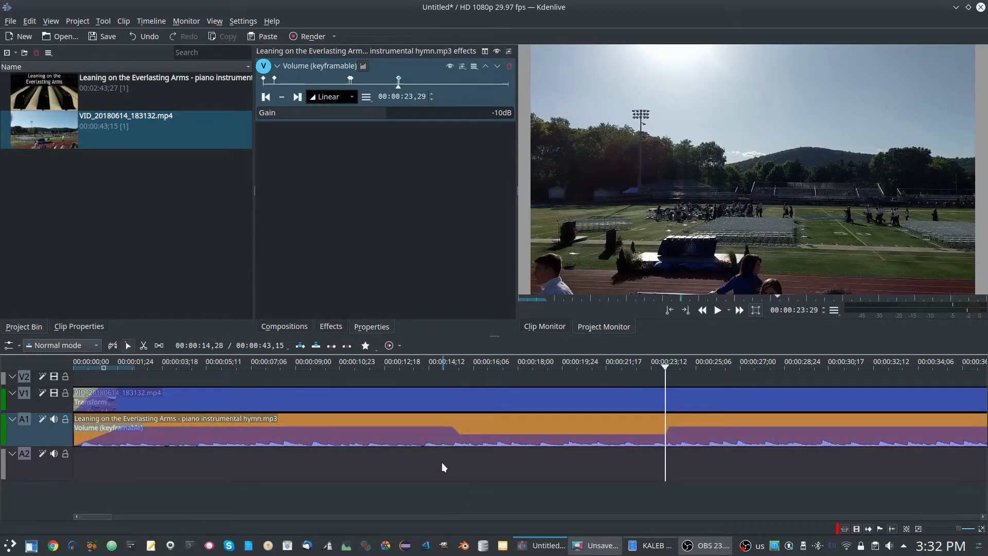
left_click(442, 462)
left_click(716, 310)
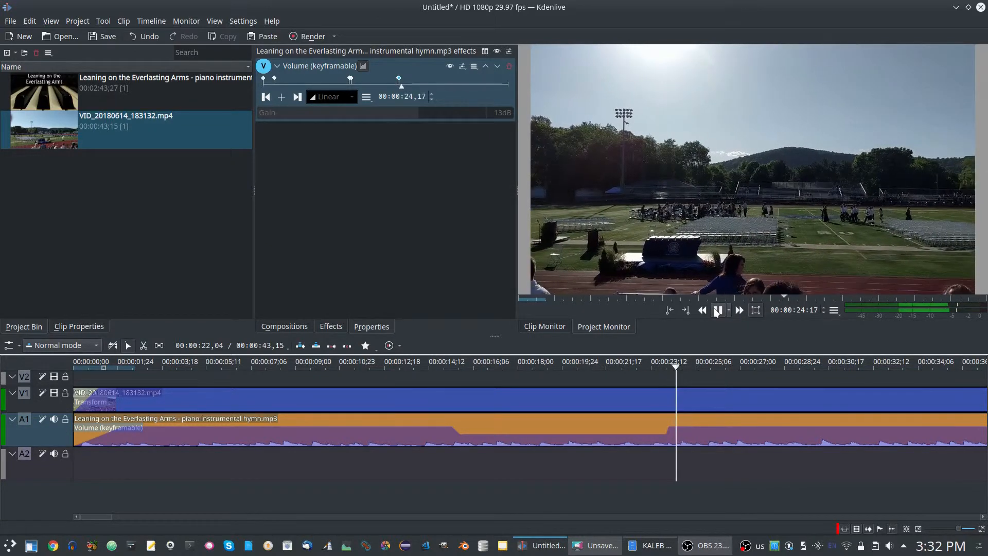
left_click(717, 310)
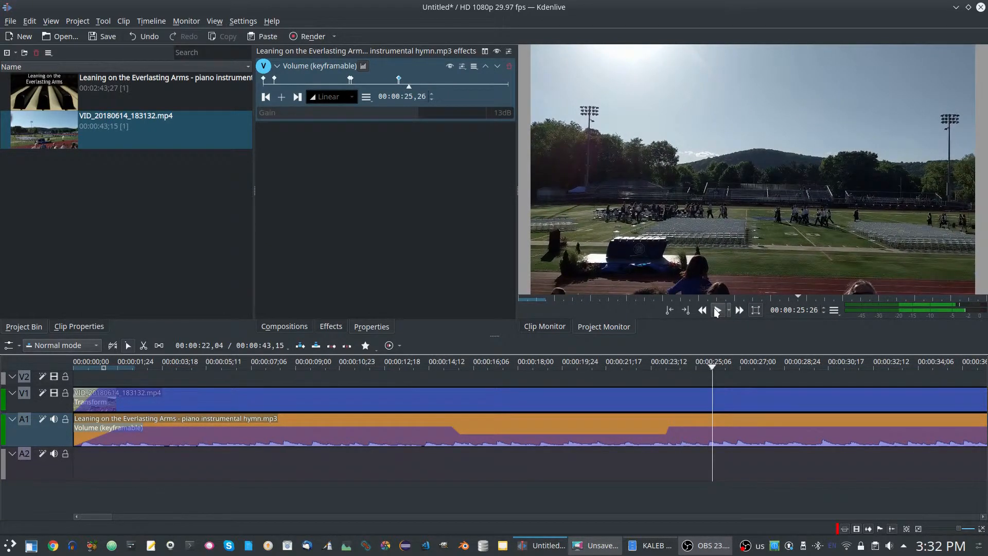